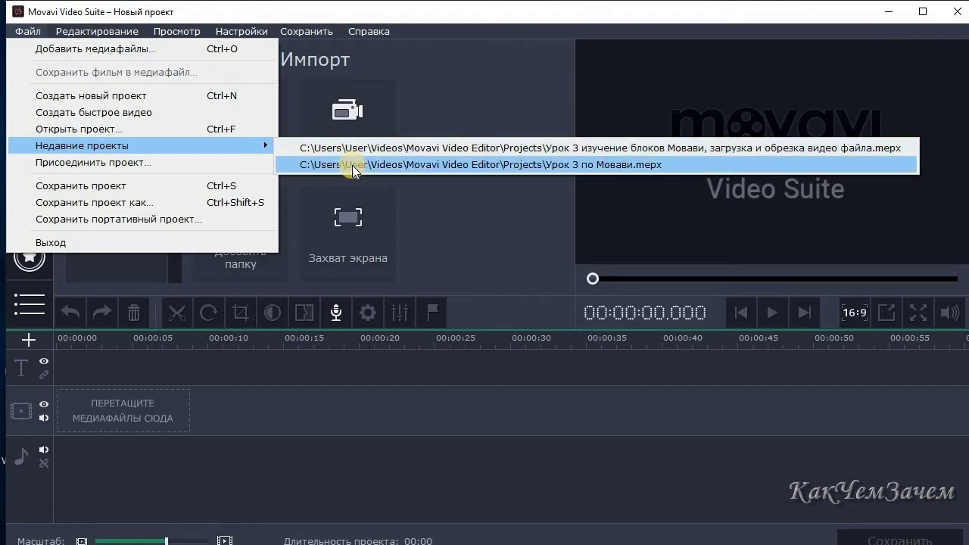
Open the recent project "Урок 3 по Мовави.mepx" and select each of the first four clips in turn.
left_click(352, 165)
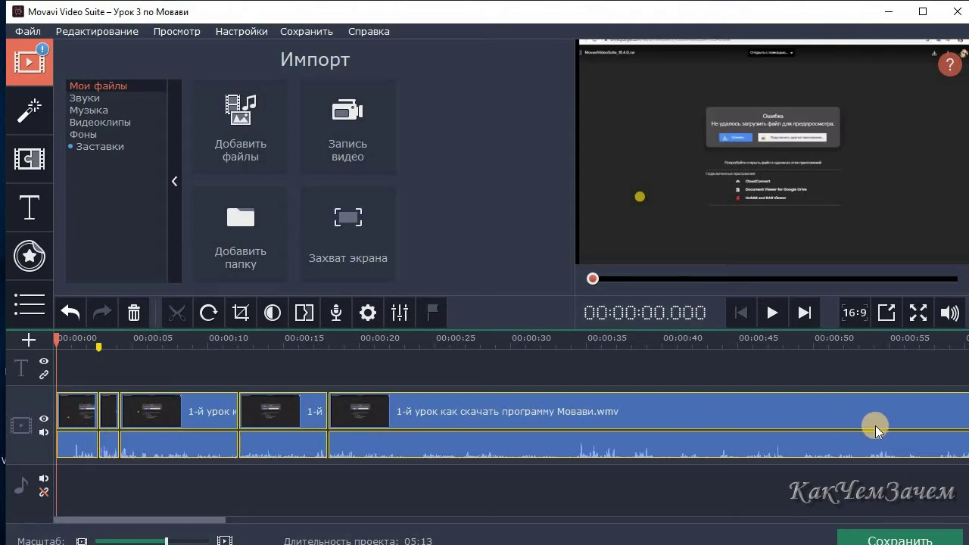
left_click(89, 409)
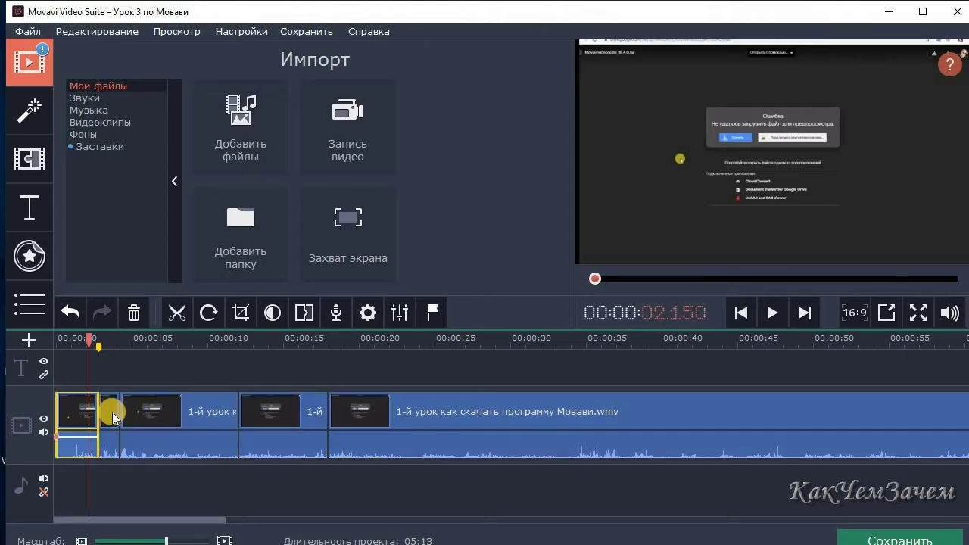
left_click(112, 411)
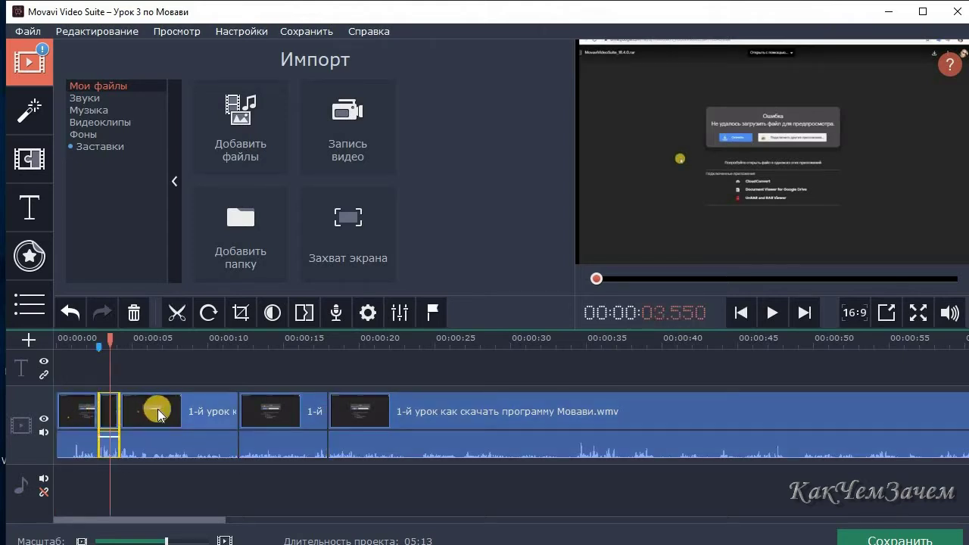
left_click(157, 409)
left_click(293, 409)
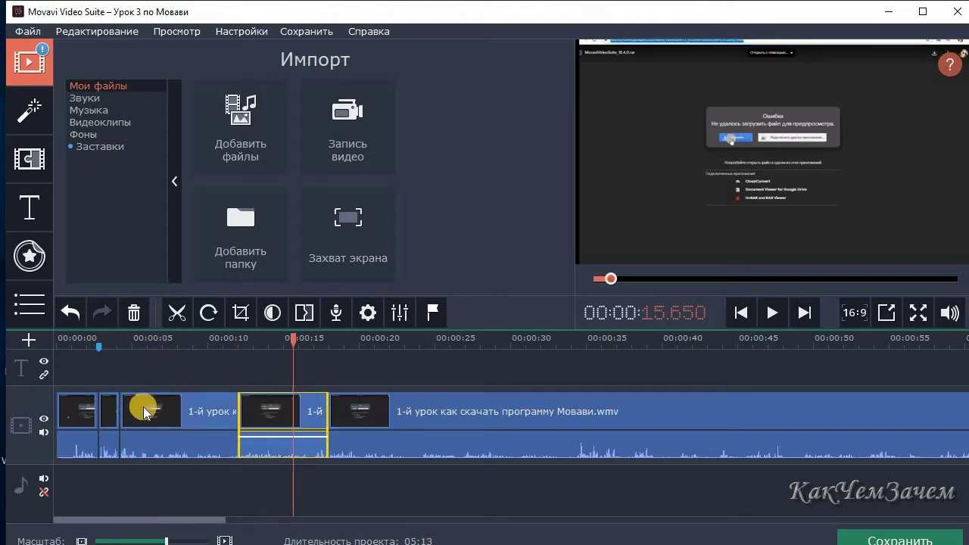
Play the project from its very start and pause after the first few seconds.
left_click(55, 340)
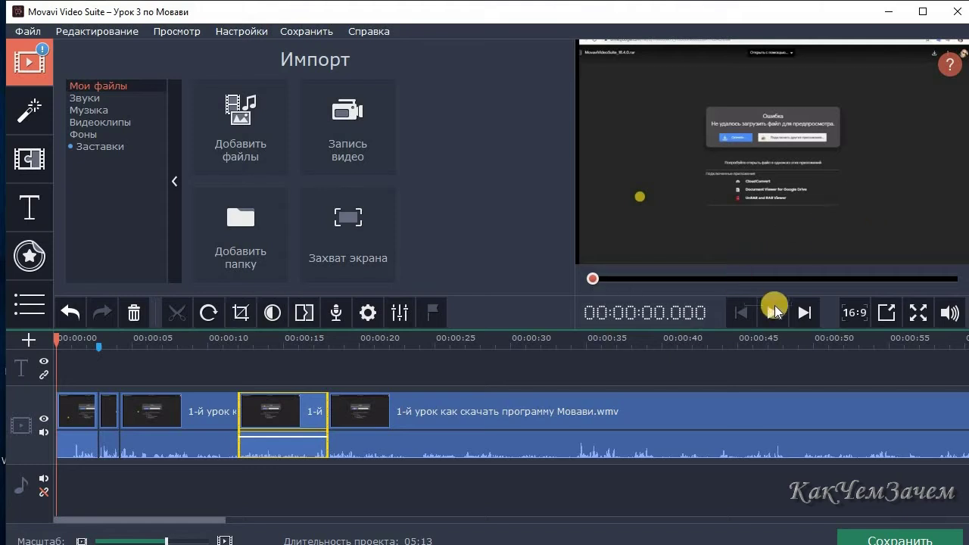
left_click(774, 308)
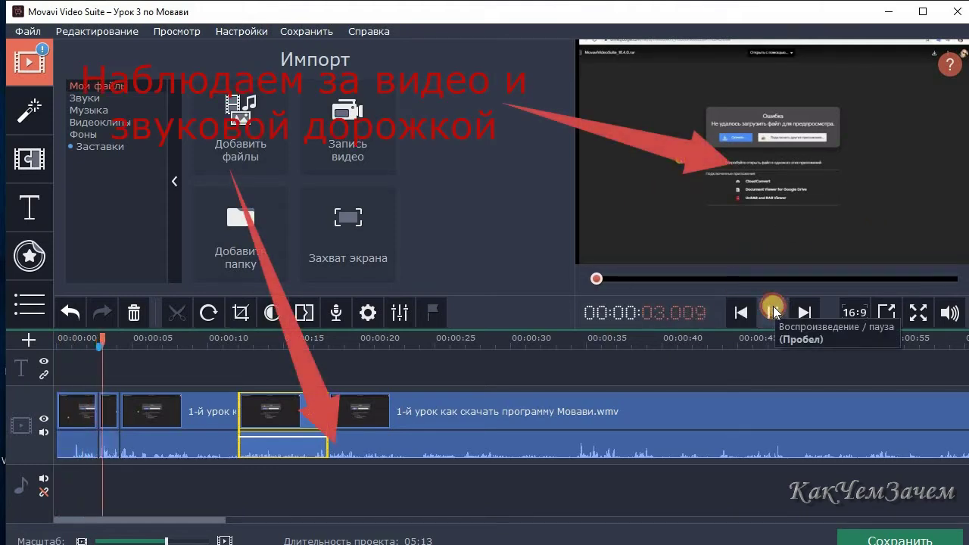
left_click(773, 308)
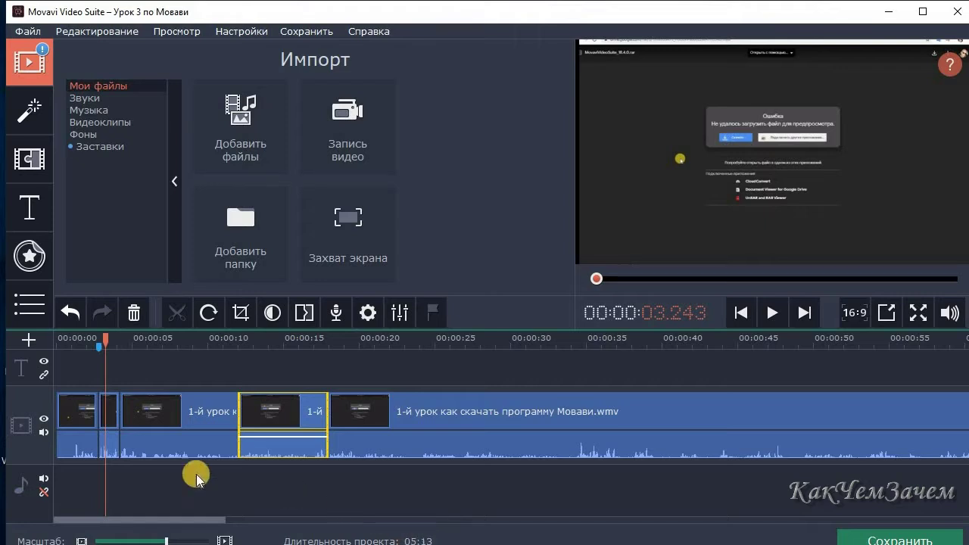
Play the timeline from several points across the opening clips and around the 02:26 mark to check the cuts.
left_click(92, 340)
left_click(168, 340)
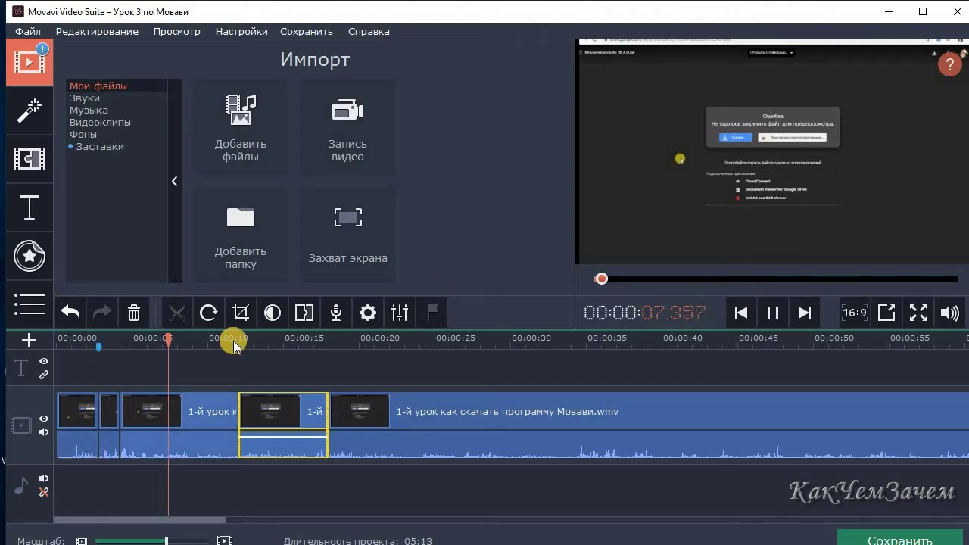
left_click(772, 313)
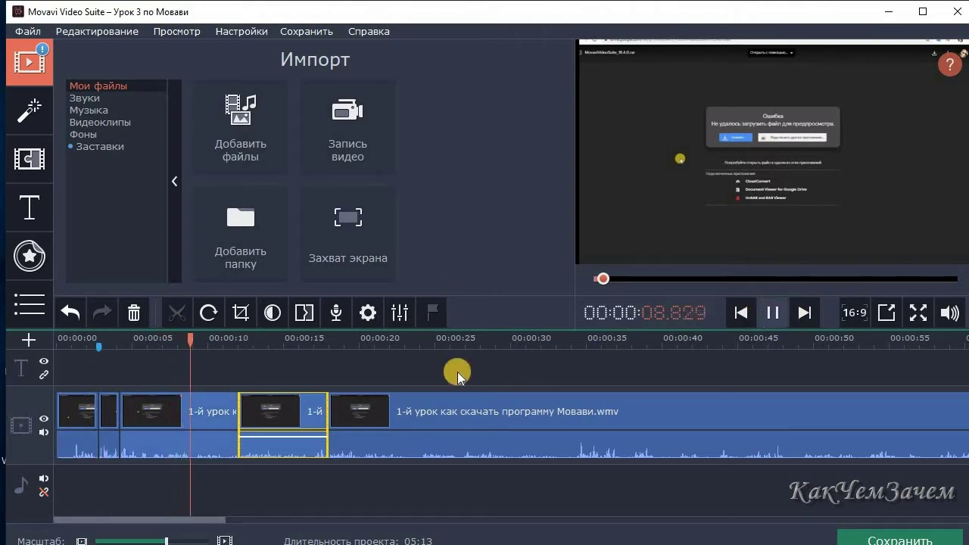
left_click(231, 340)
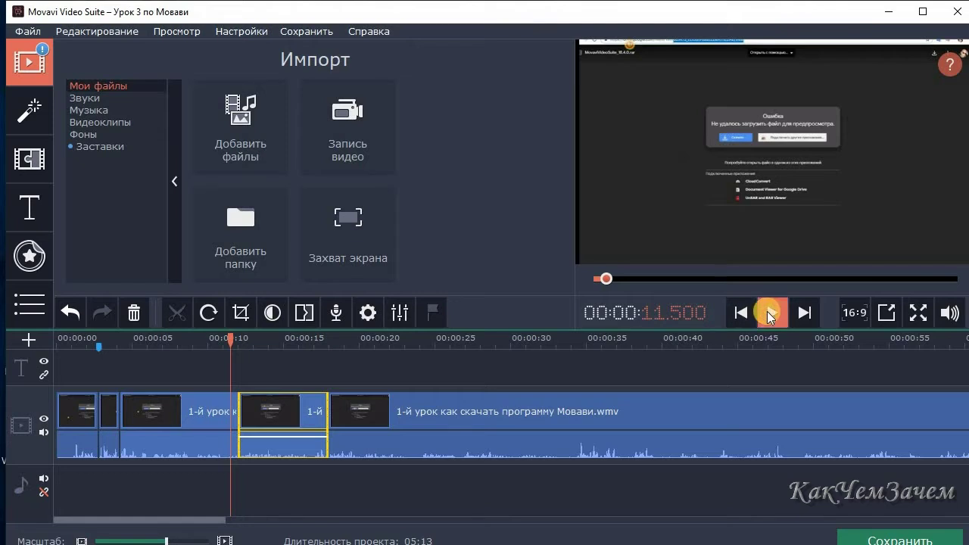
left_click(769, 314)
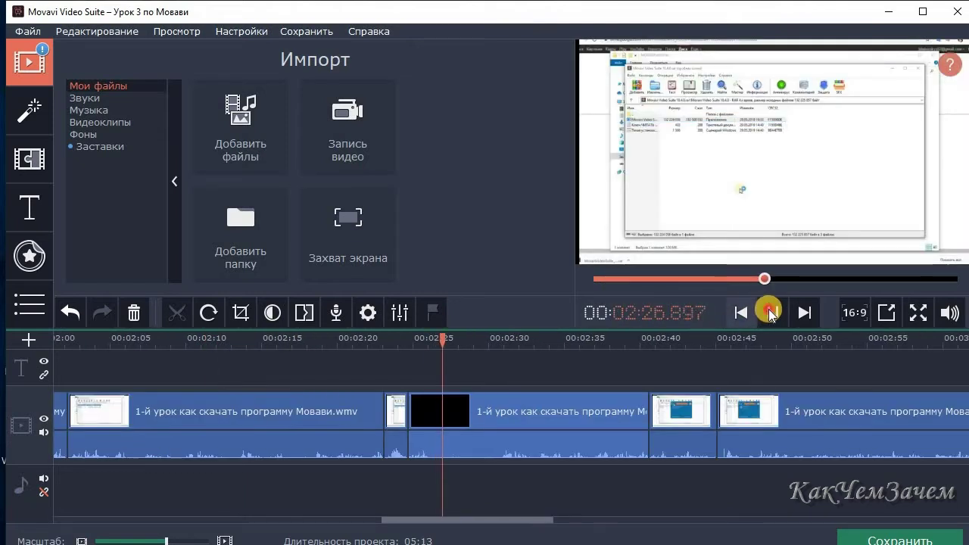
left_click(769, 312)
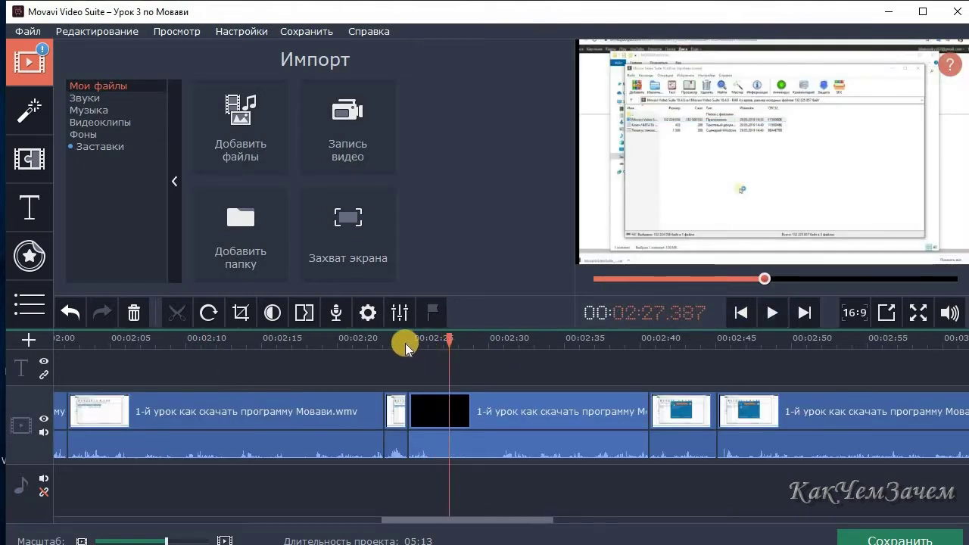
Select the short clip just before the black-frame clip and open the transitions library, dismissing its hints.
left_click(411, 338)
left_click(403, 403)
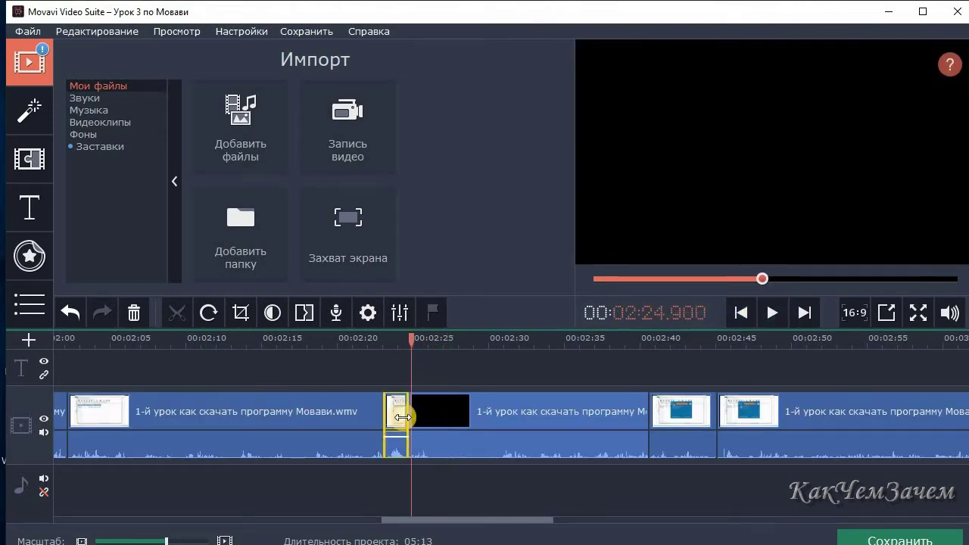
left_click(28, 158)
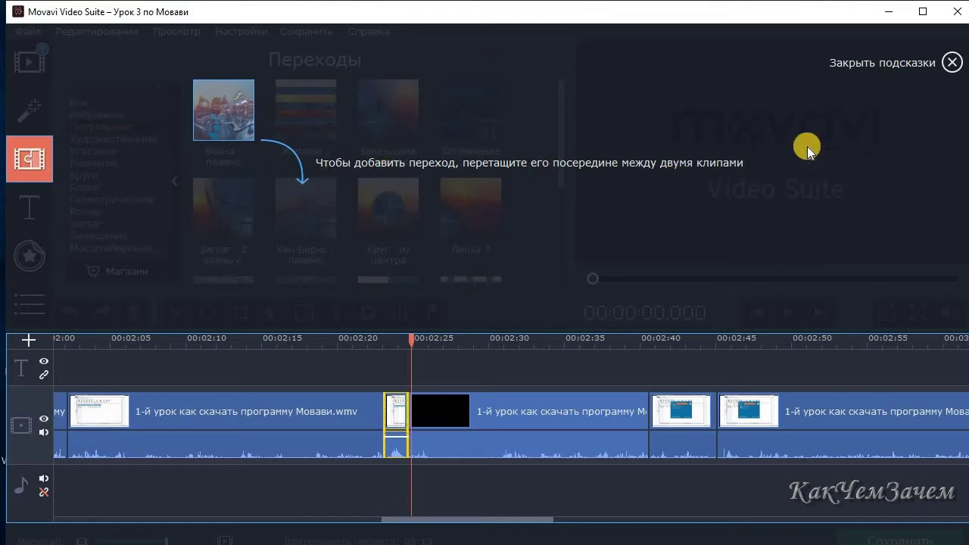
left_click(949, 64)
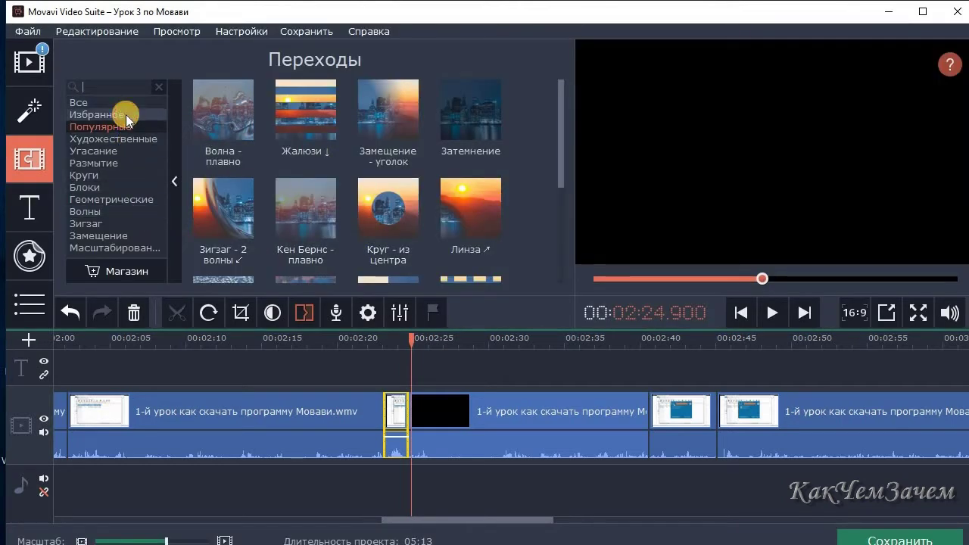
Check the Избранное category and preview popular transitions, including Жалюзи, Замещение - уголок, Круг - из центра and Распад.
left_click(126, 114)
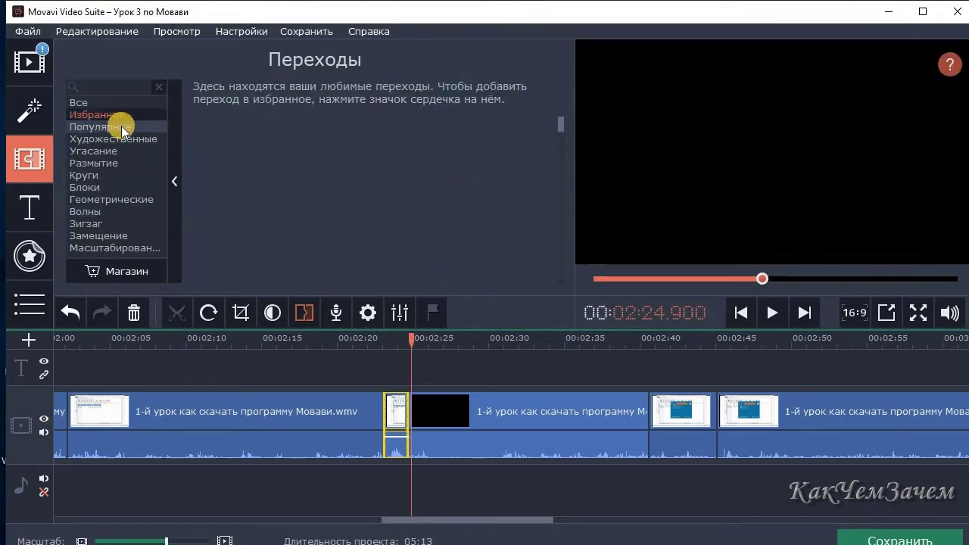
left_click(121, 126)
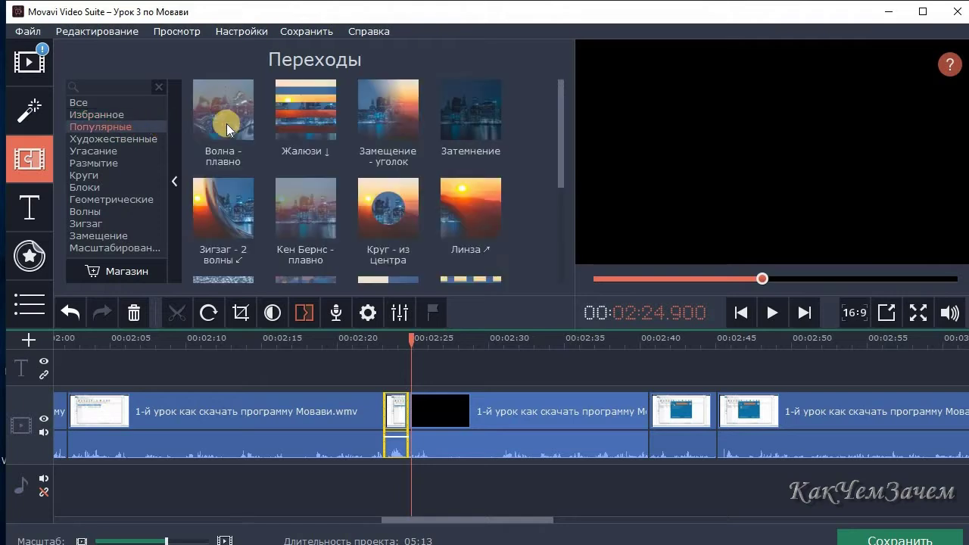
left_click(292, 110)
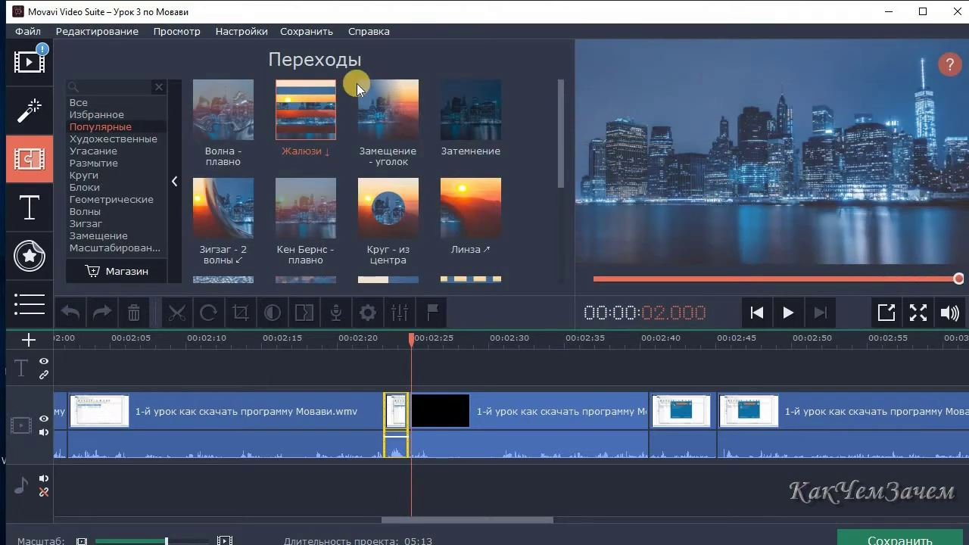
left_click(392, 103)
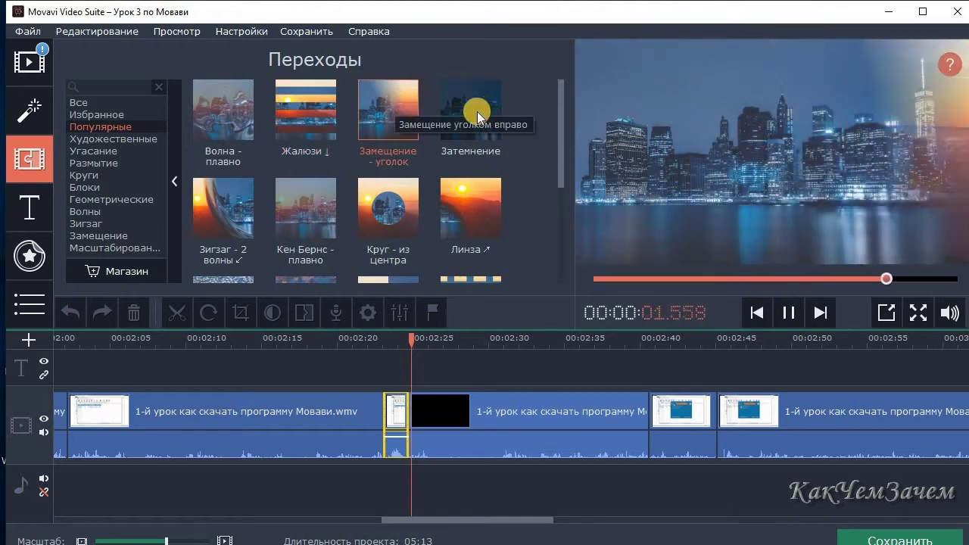
mouse_move(235, 216)
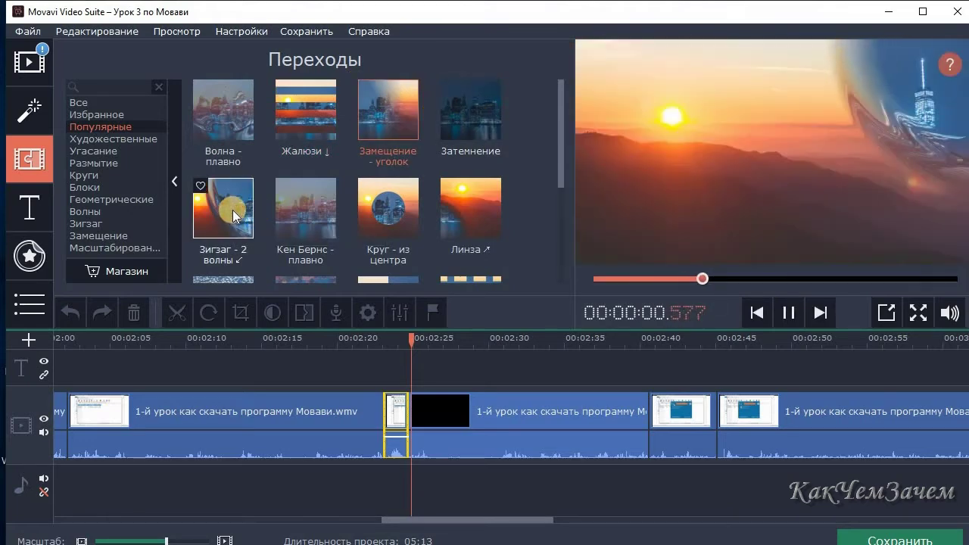
left_click(392, 211)
left_click_drag(562, 155, 562, 236)
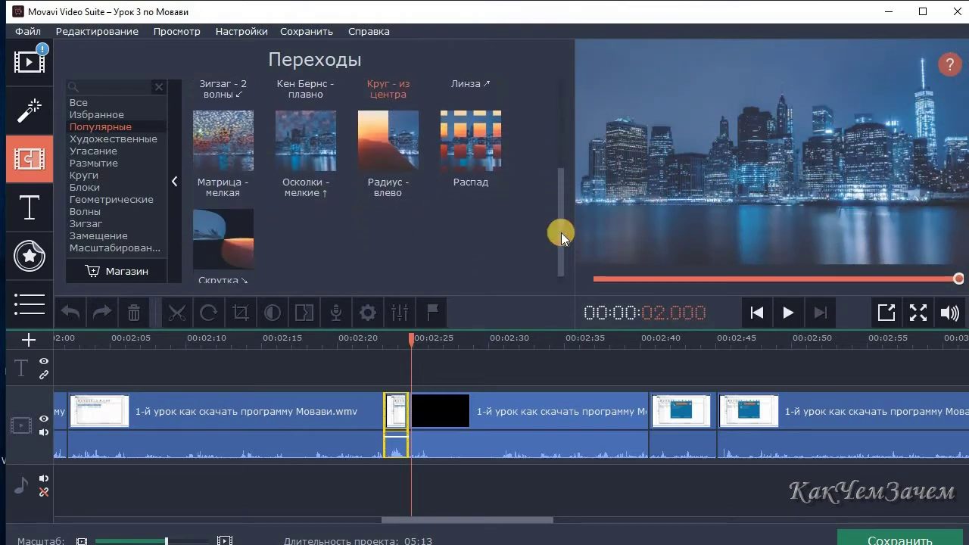
left_click(470, 141)
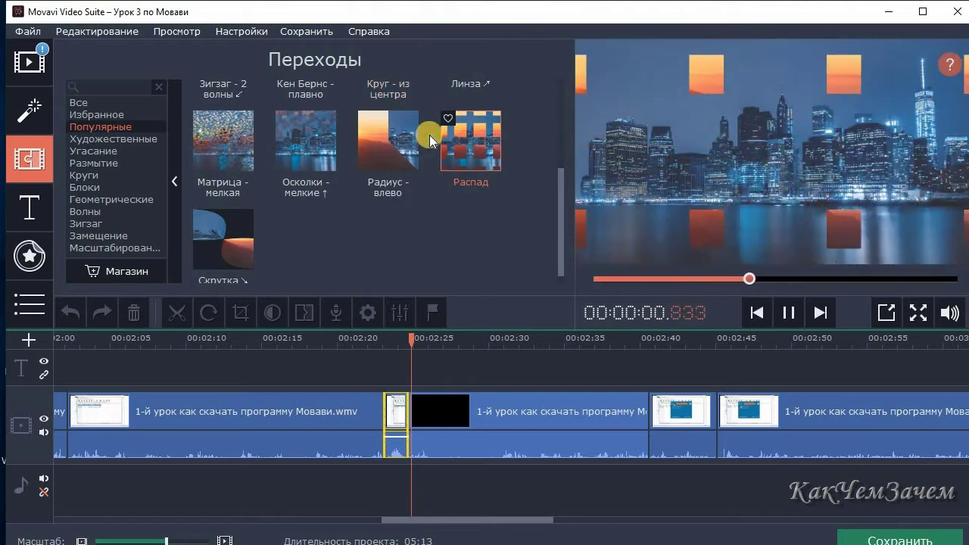
Preview transitions in the Художественные category, including Рулон ←, both Страница and both Страница 2 variants.
left_click(123, 138)
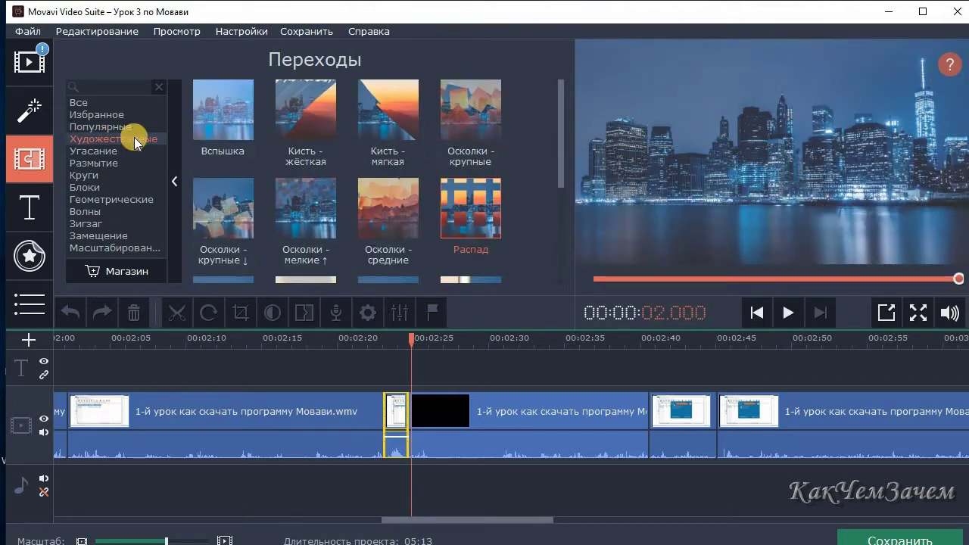
left_click_drag(558, 168, 563, 217)
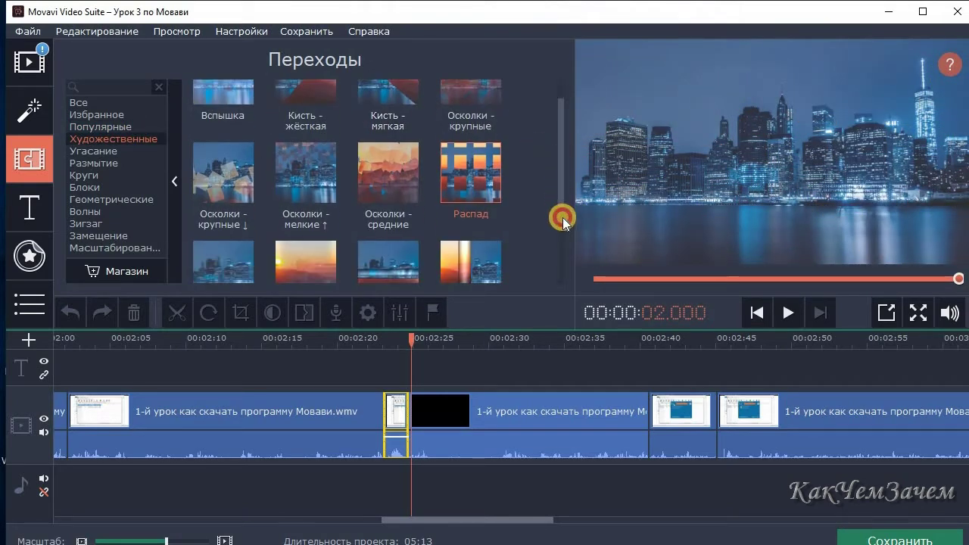
left_click(480, 157)
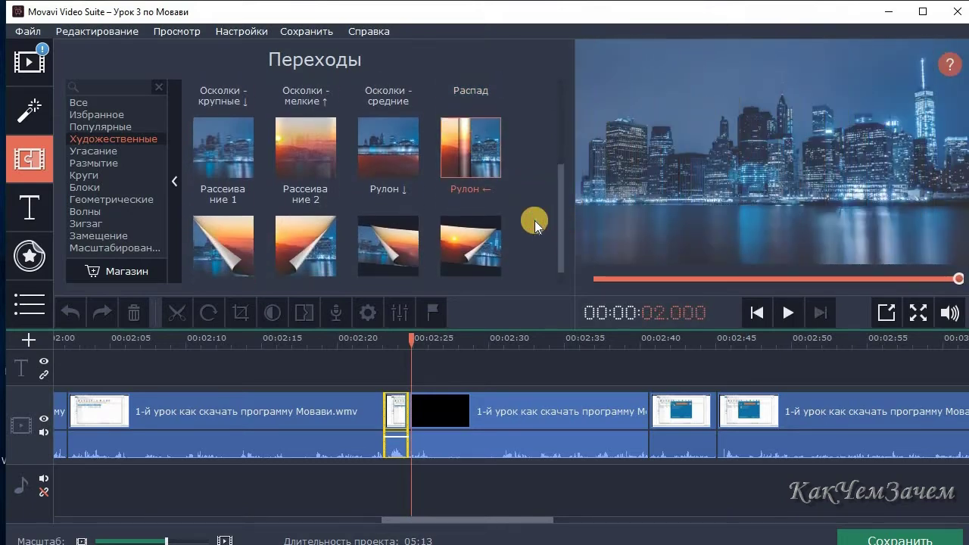
scroll(507, 218, "down", 1)
left_click(479, 220)
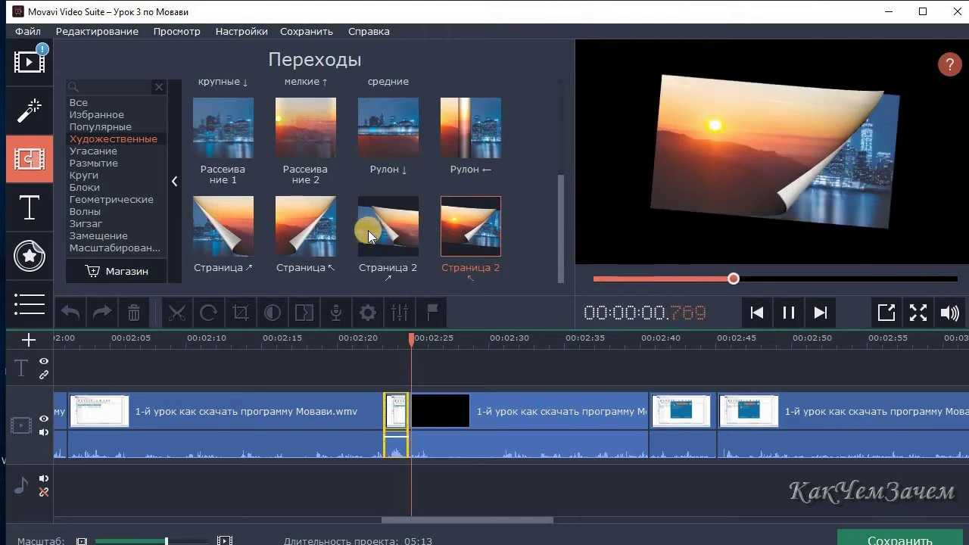
left_click(370, 237)
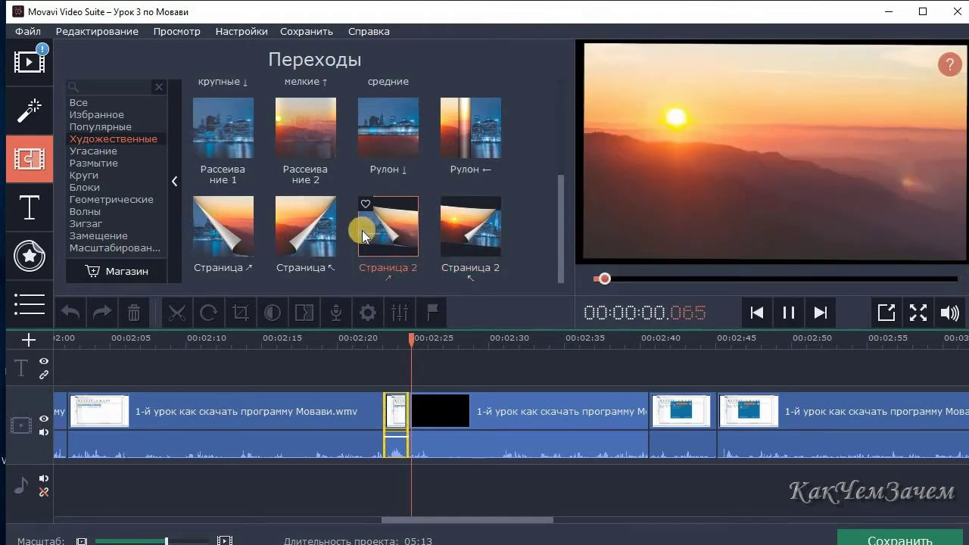
left_click(223, 235)
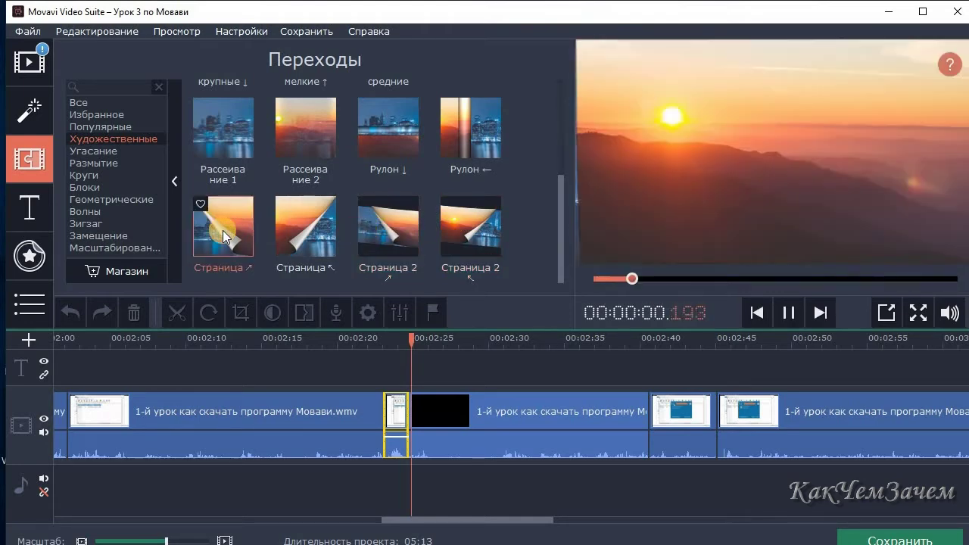
left_click(323, 225)
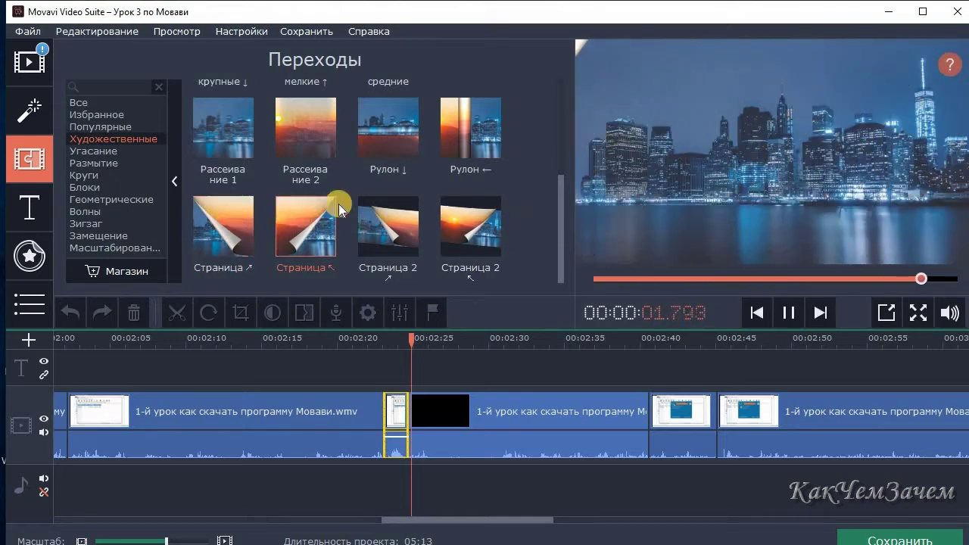
Browse the Размытие, Круги and Волны transition categories and preview Волна - 3 волны.
left_click(127, 164)
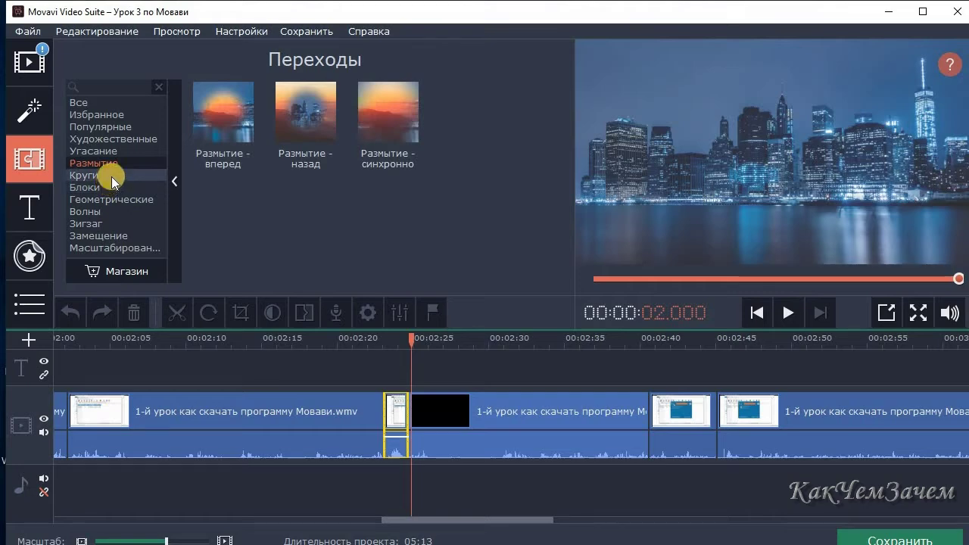
left_click(111, 177)
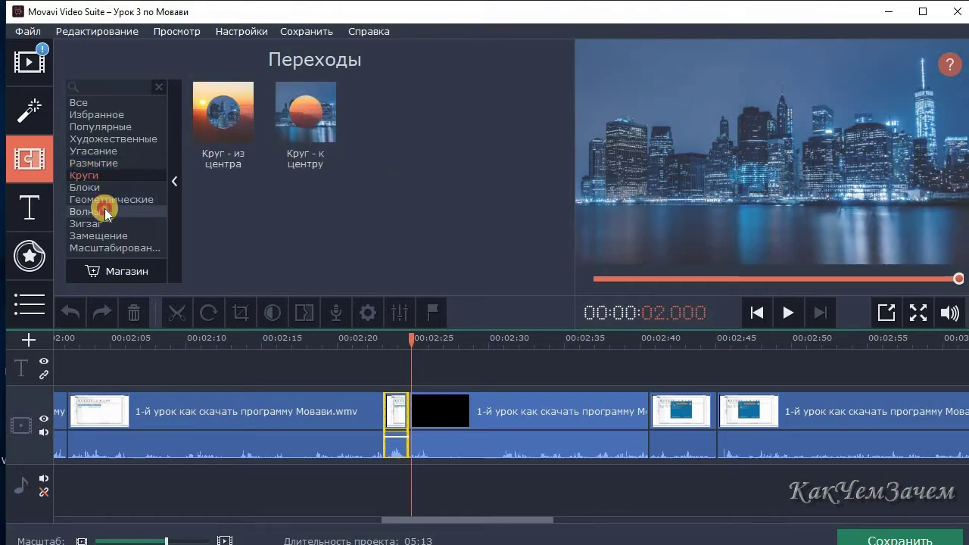
left_click(105, 208)
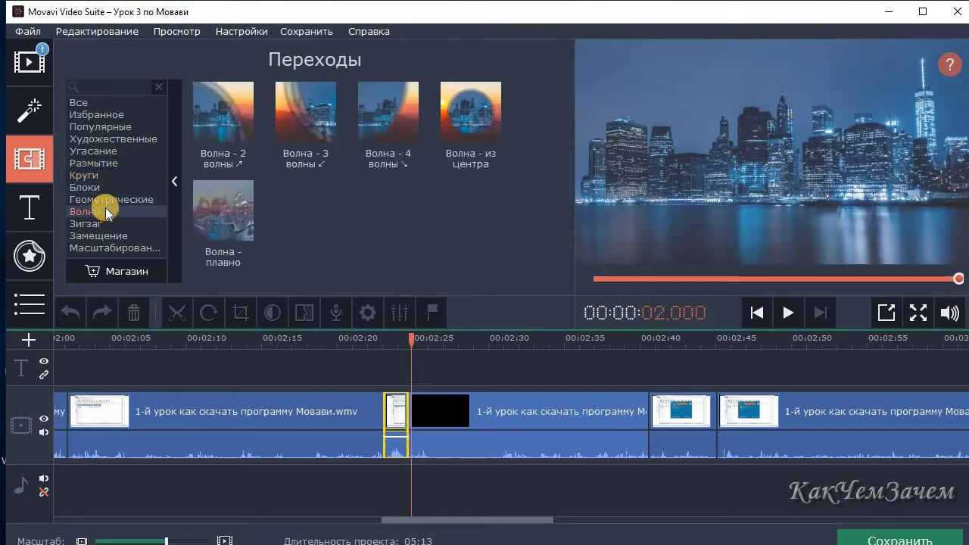
left_click(314, 115)
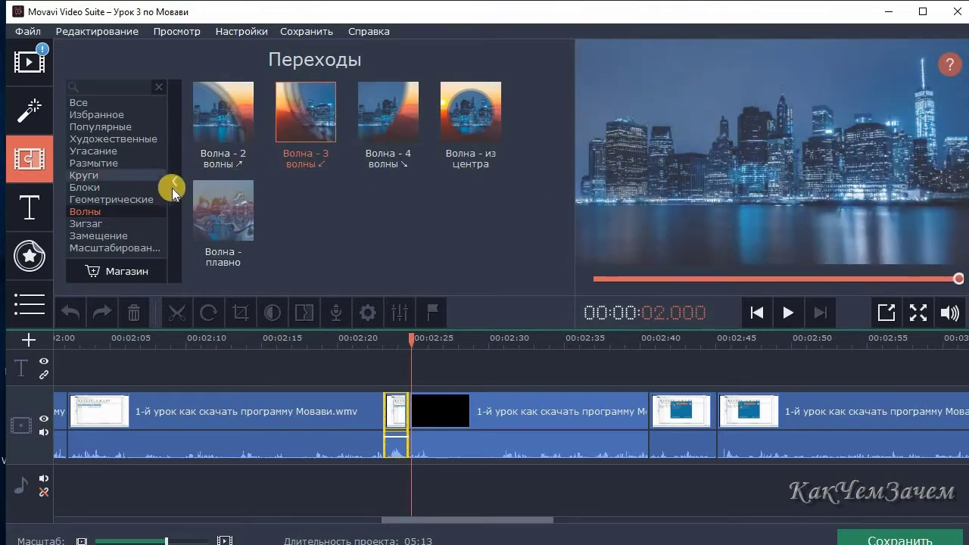
Add the Зигзаг - 2 волны ↙ transition from the Популярные category at the cut before the short selected clip.
left_click(121, 127)
left_click_drag(318, 118, 385, 417)
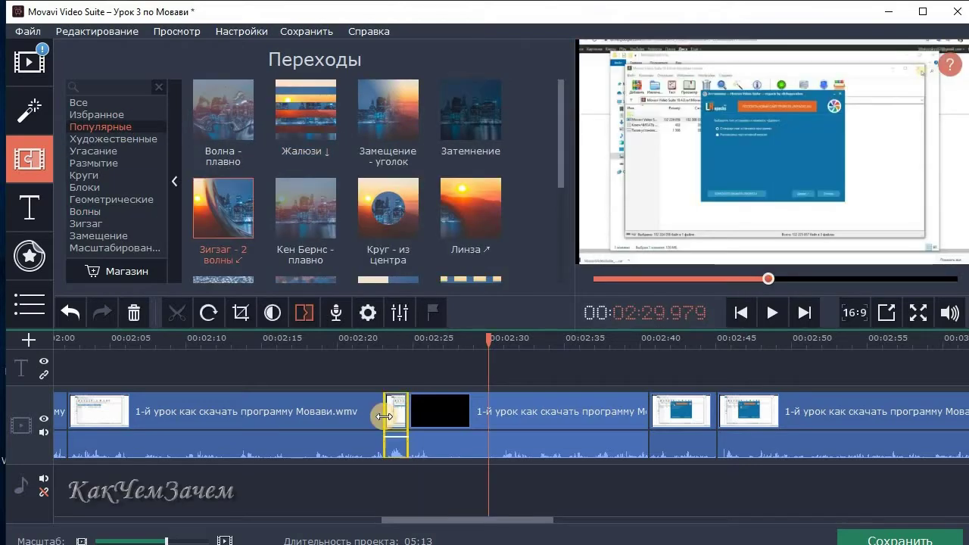
mouse_move(219, 195)
left_click_drag(221, 201, 351, 407)
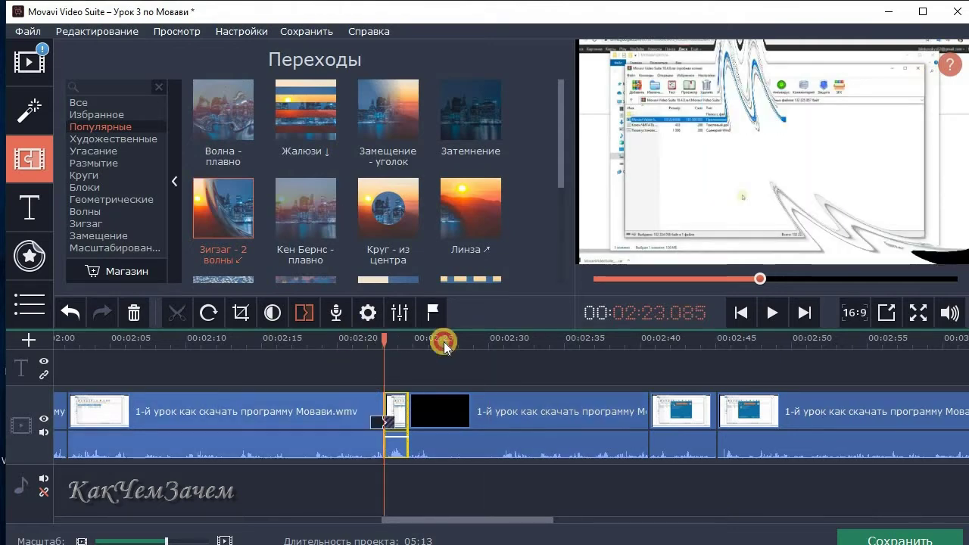
Play the project through the new Зигзаг transition and stop playback after reviewing the picture and sound.
left_click(758, 313)
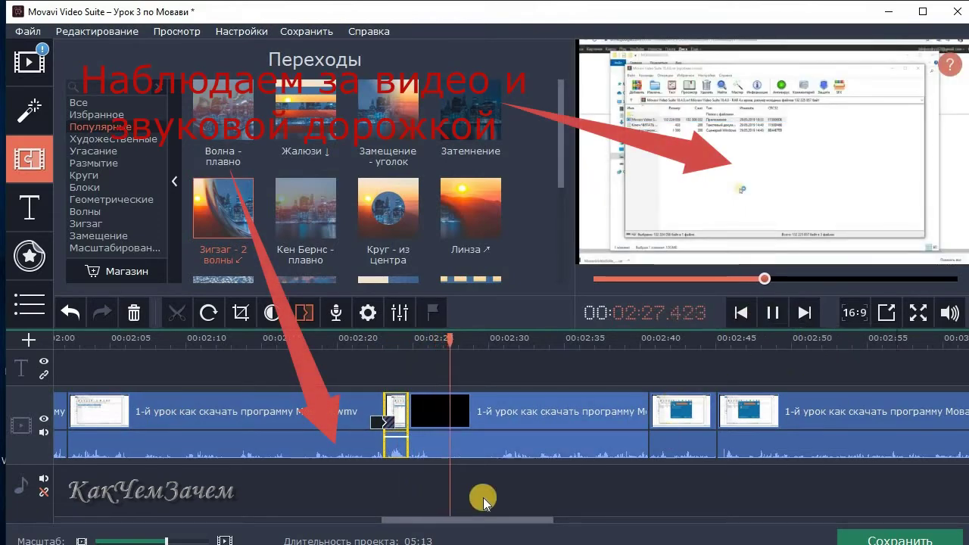
left_click_drag(417, 520, 802, 521)
left_click(778, 310)
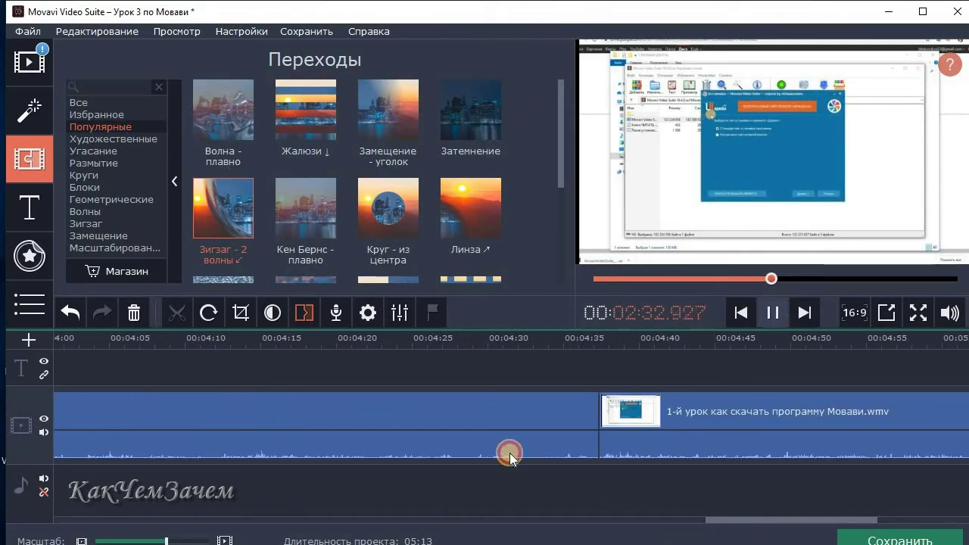
Add the Волна - плавно transition at the end of the last clip and play it back.
left_click(82, 541)
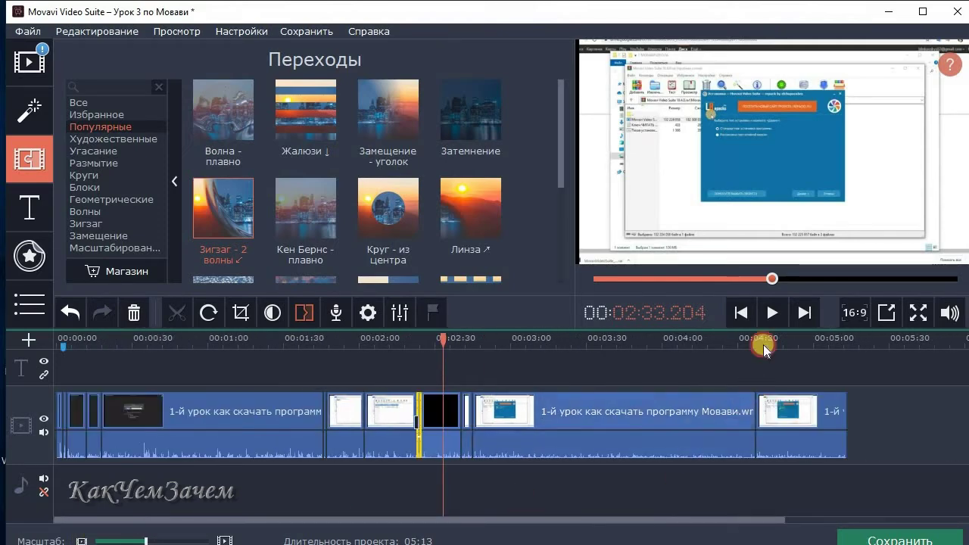
left_click(750, 393)
left_click(771, 308)
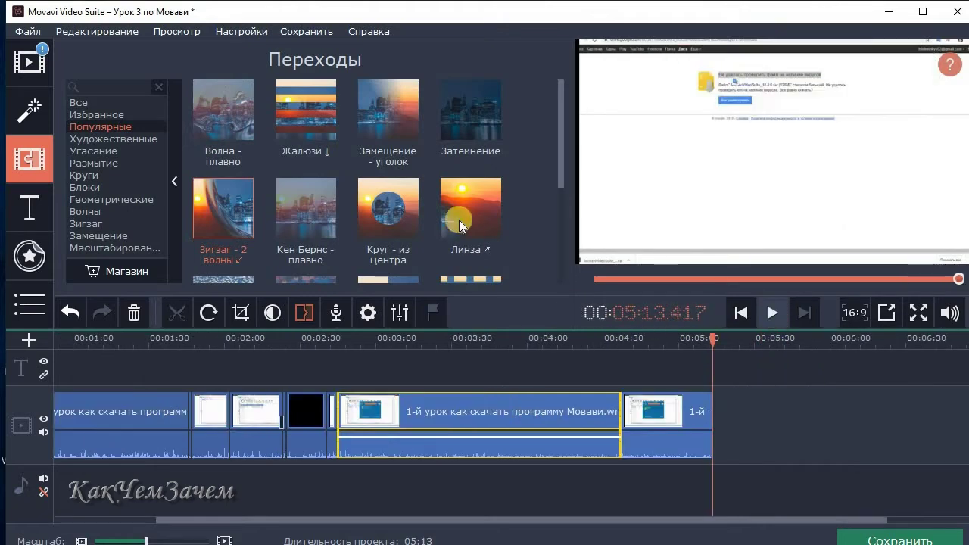
left_click(227, 117)
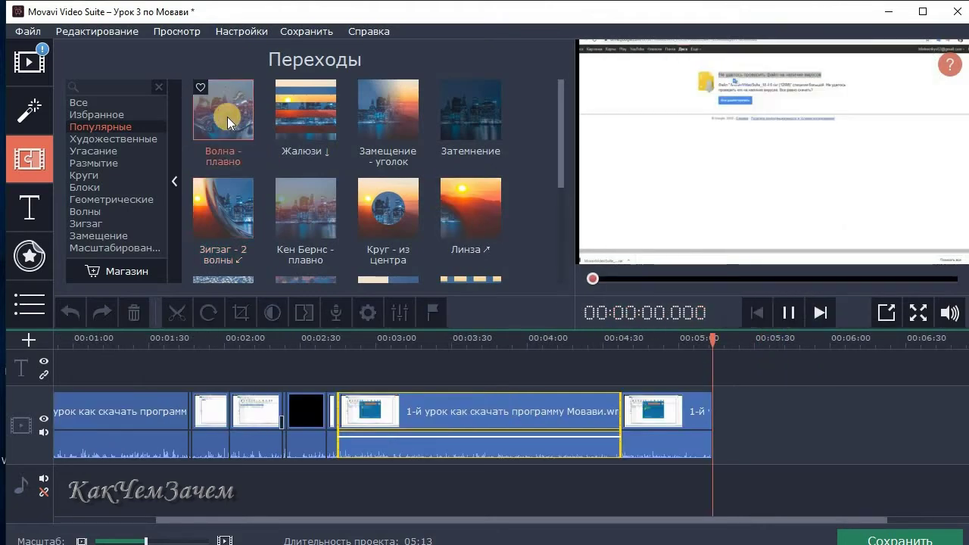
left_click_drag(226, 108, 692, 392)
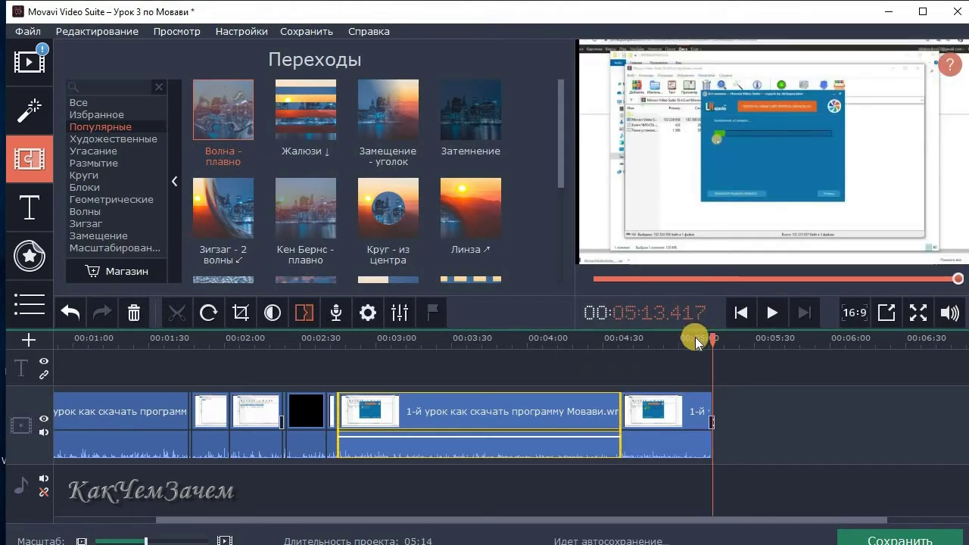
left_click(774, 312)
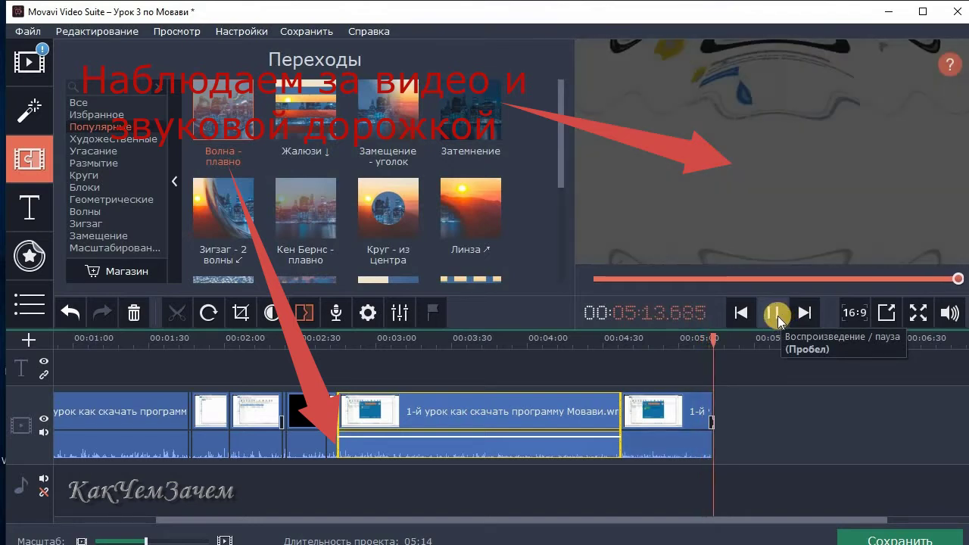
Browse the Простые, Художественные, Заголовки and Популярные title categories.
left_click(476, 519)
left_click_drag(475, 520, 65, 515)
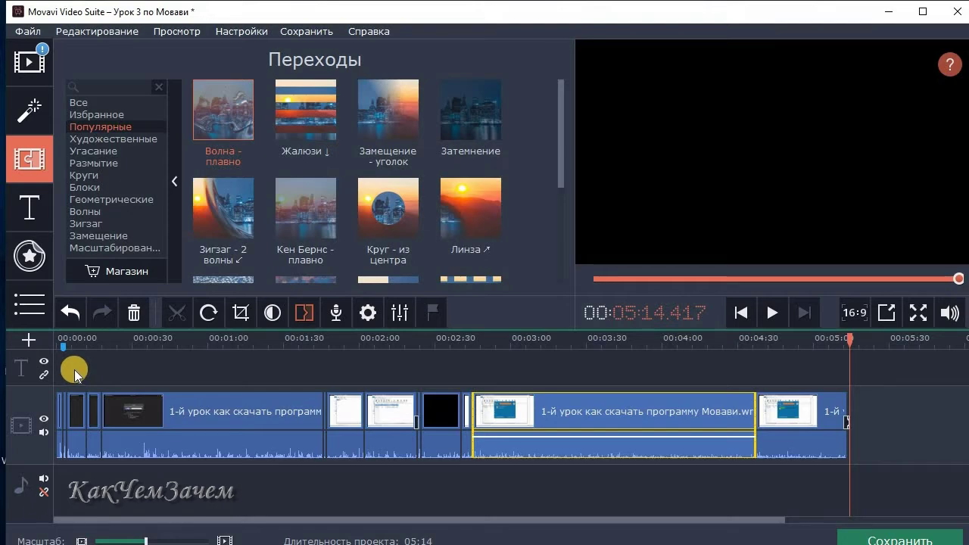
left_click(143, 446)
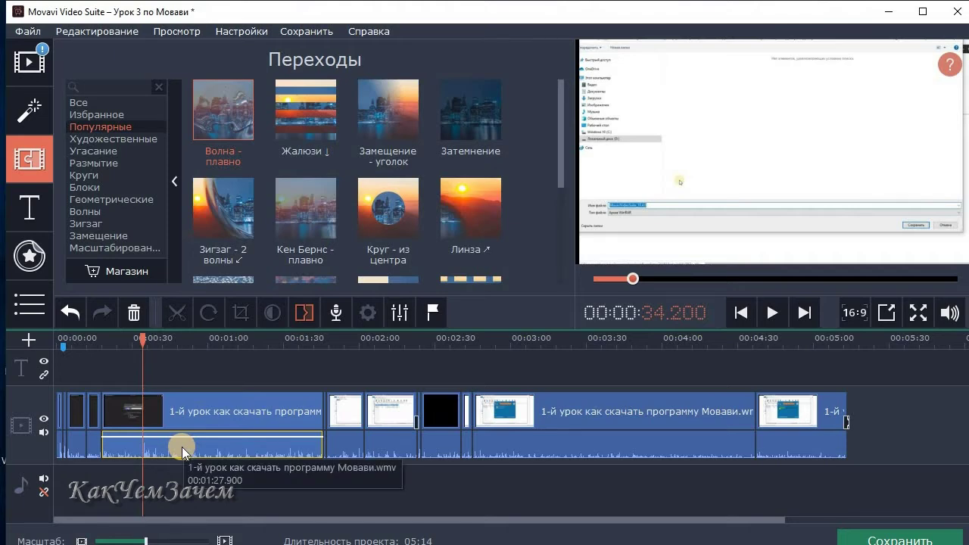
left_click(34, 206)
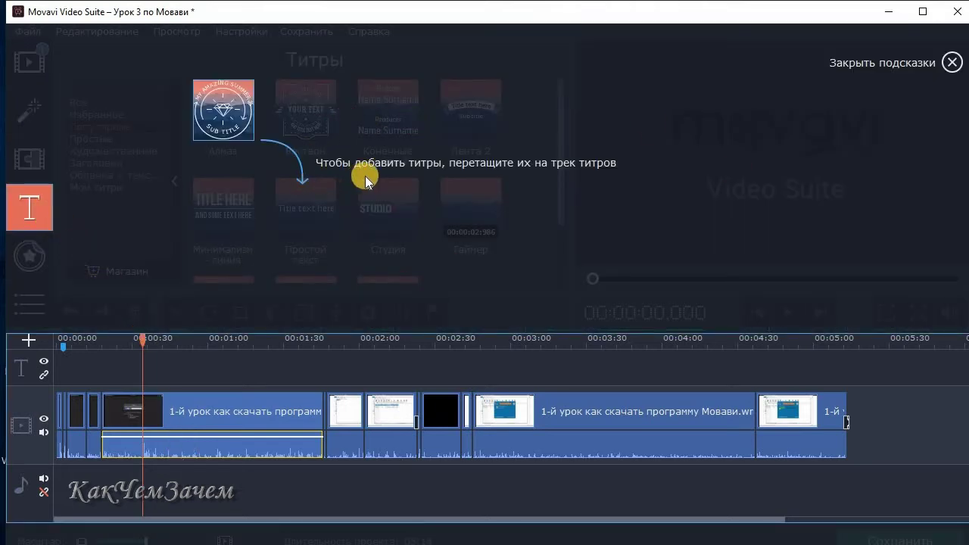
left_click(951, 62)
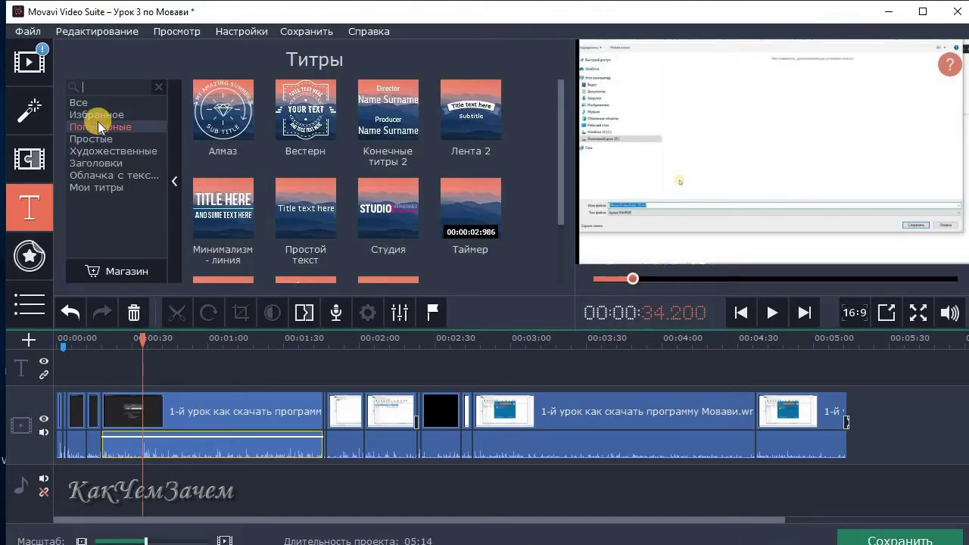
left_click(98, 138)
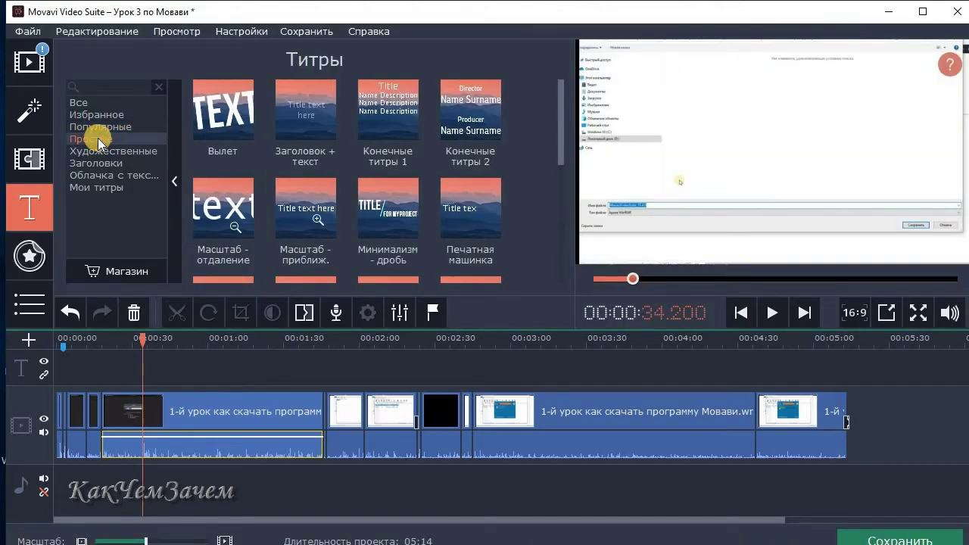
left_click(99, 150)
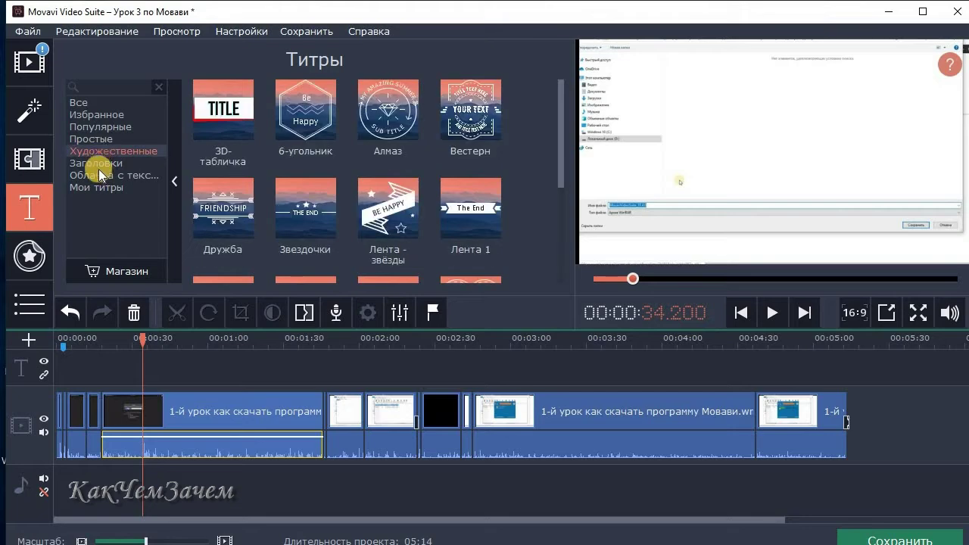
left_click(98, 166)
left_click(102, 127)
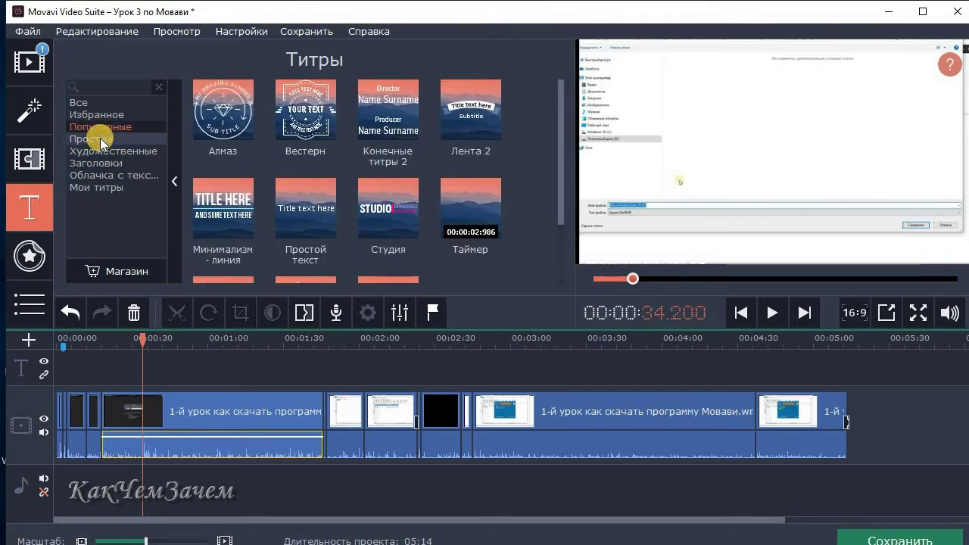
Preview the Минимализм - линия title and play the project from its beginning.
left_click(225, 200)
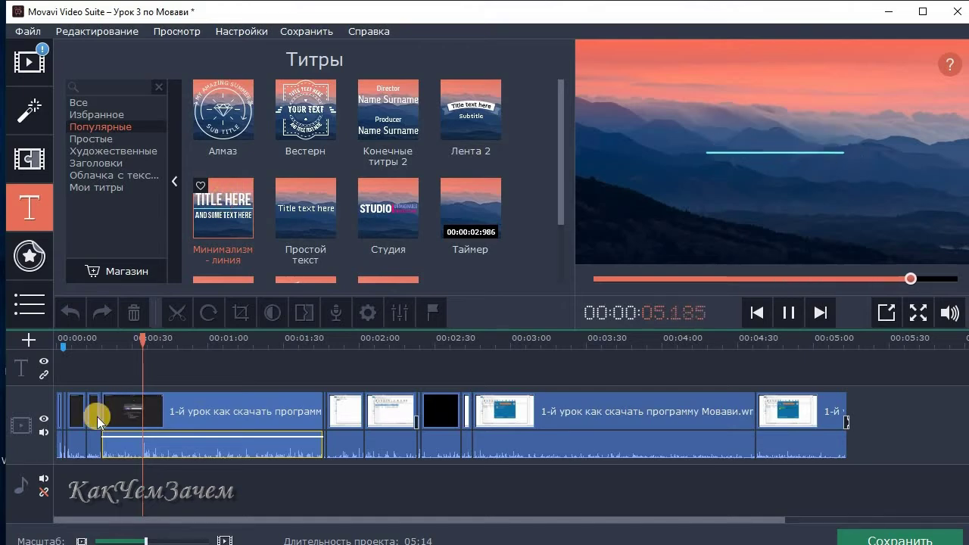
left_click(78, 414)
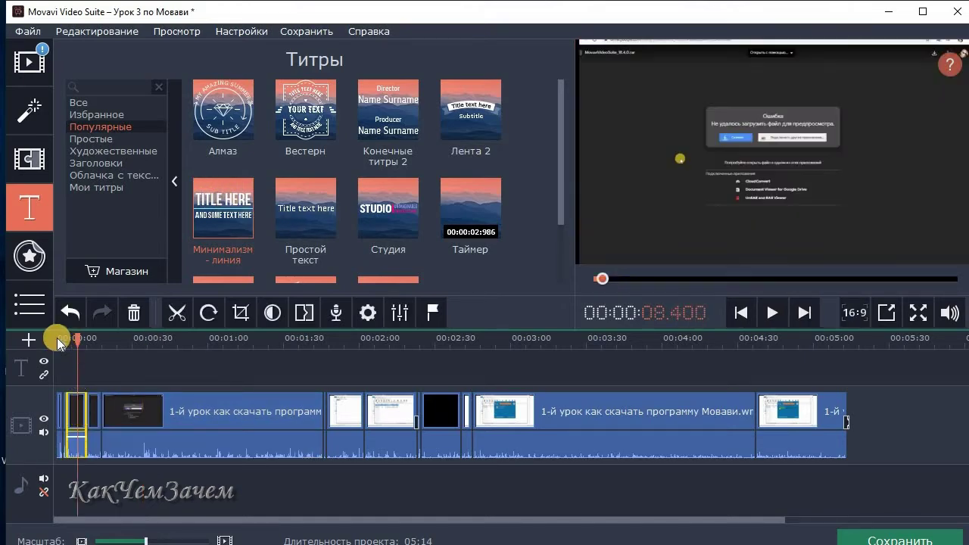
left_click(56, 337)
left_click(773, 313)
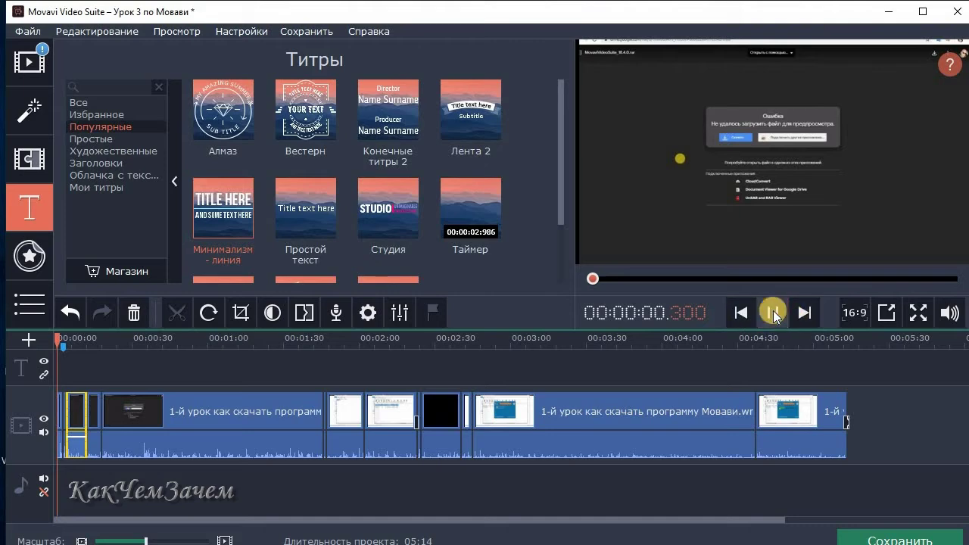
Place a timeline marker at 00:00:11.400, near the end of the selected clip.
left_click(88, 340)
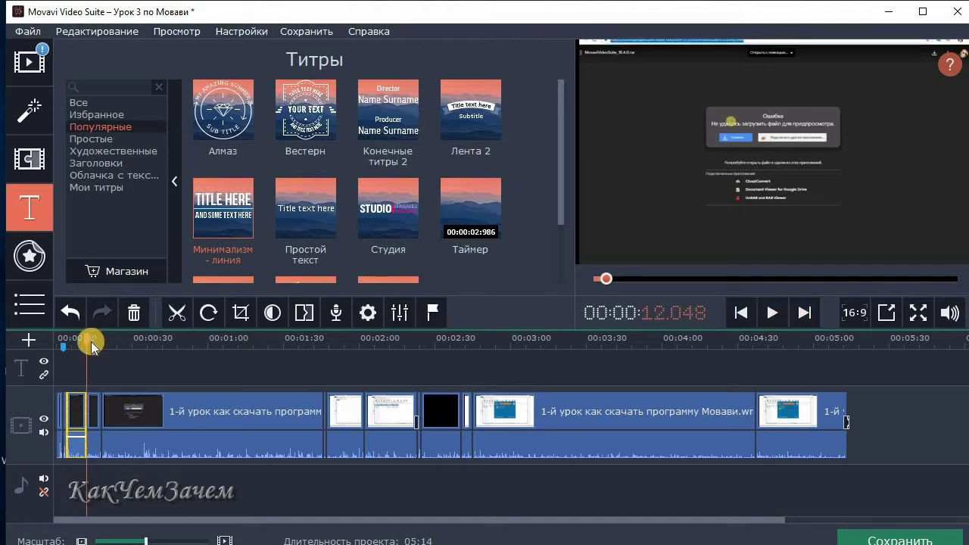
left_click_drag(88, 339, 81, 337)
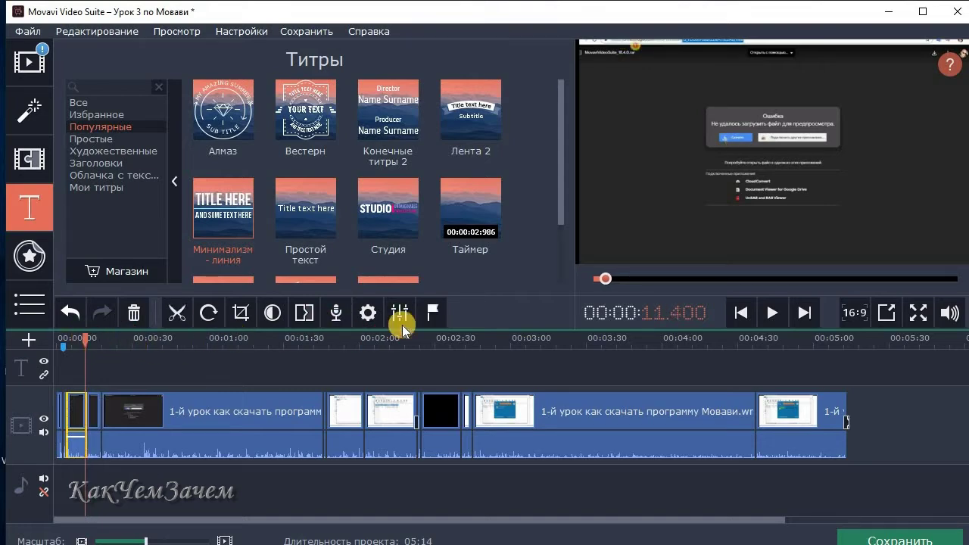
left_click(428, 315)
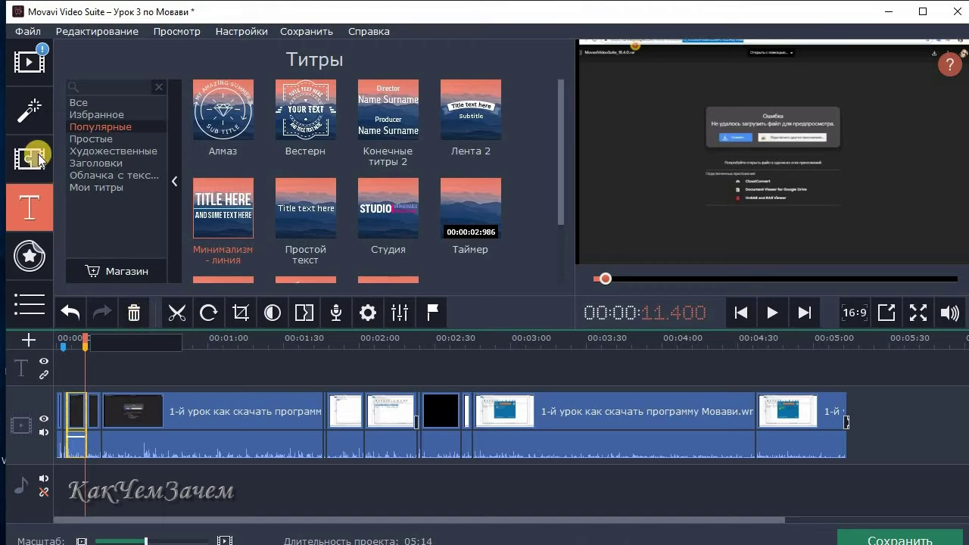
Add the Минимализм - линия title to the title track just after the marker and open its TITLE HERE text for editing.
left_click_drag(213, 216, 103, 360)
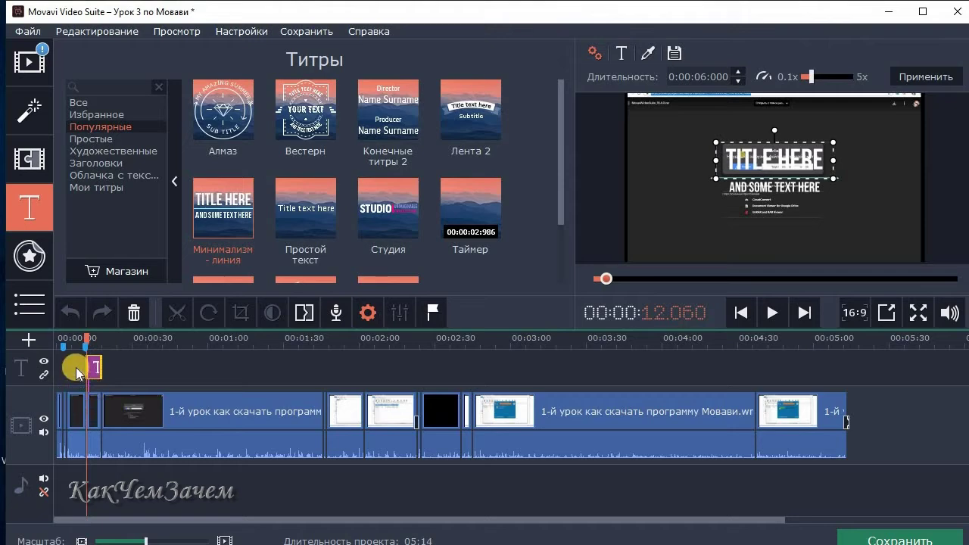
left_click_drag(86, 338, 92, 338)
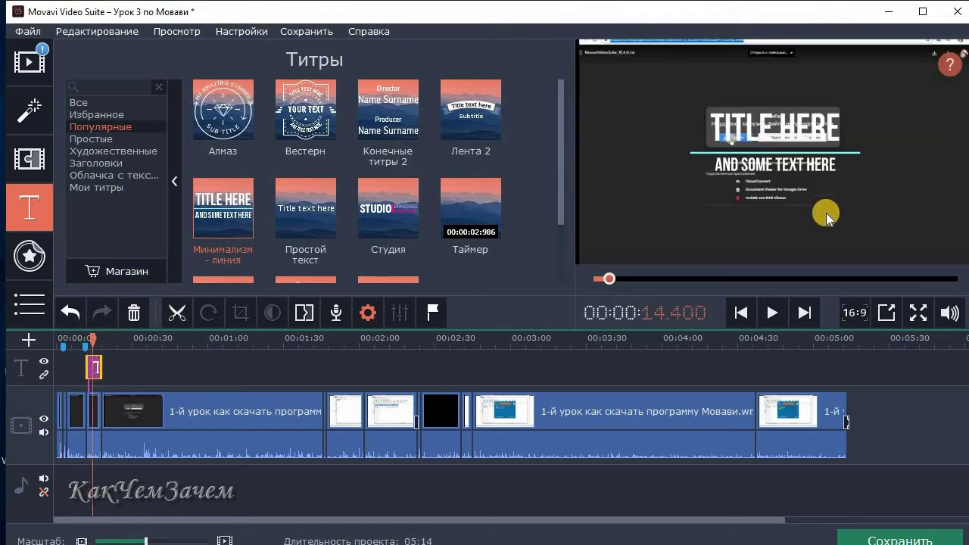
double_click(746, 166)
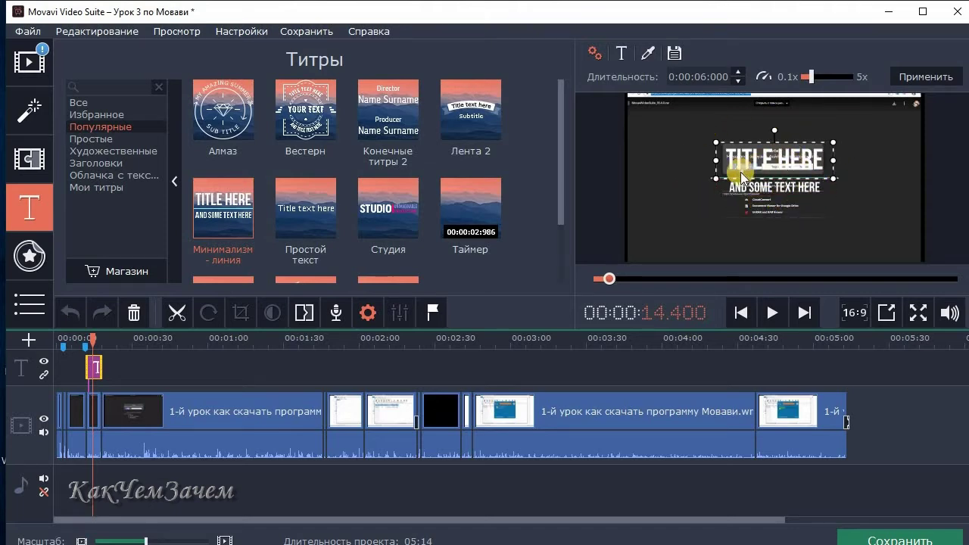
left_click(771, 191)
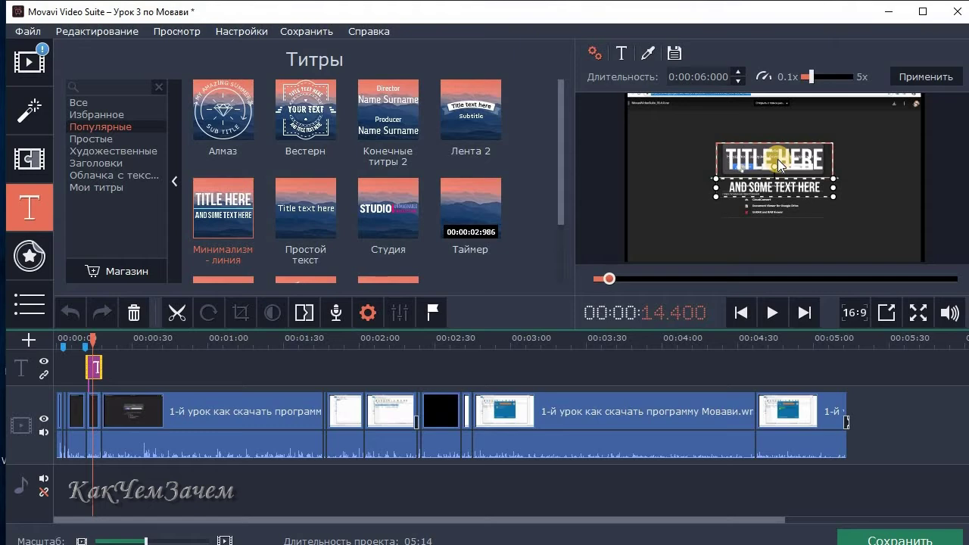
left_click(780, 164)
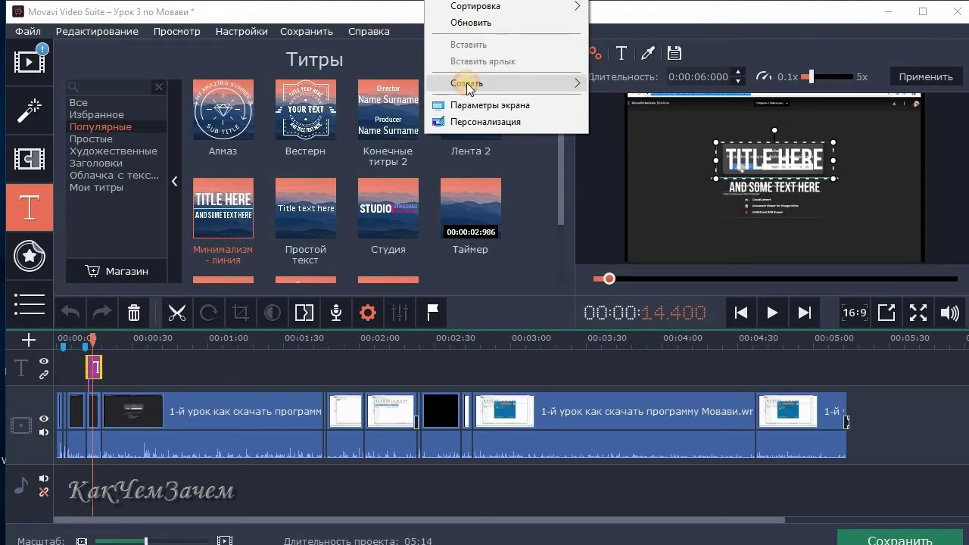
Write "Скачивание программы Мовави с диска и загрузка на ПК" in a new Microsoft Word document, copy it and return to Movavi Video Suite.
mouse_move(476, 83)
left_click(636, 157)
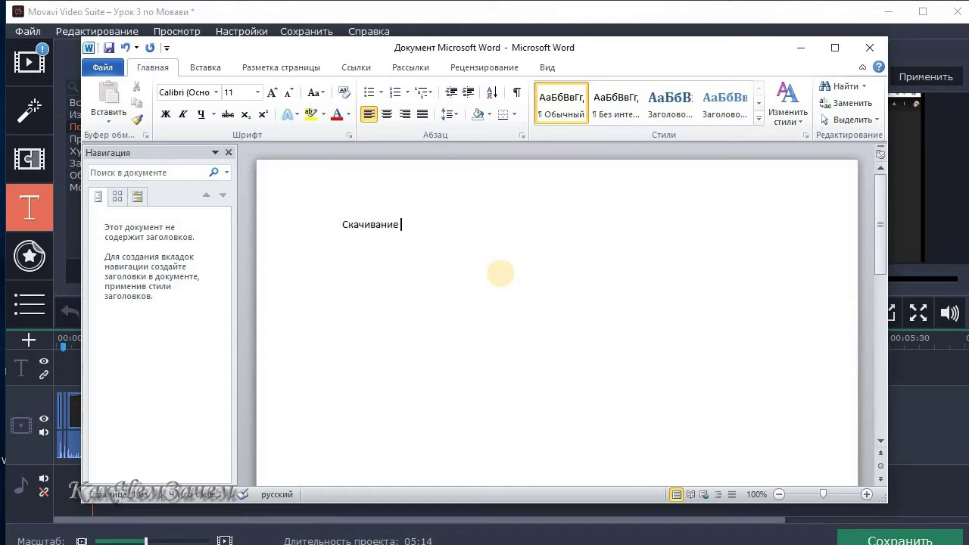
type("гр")
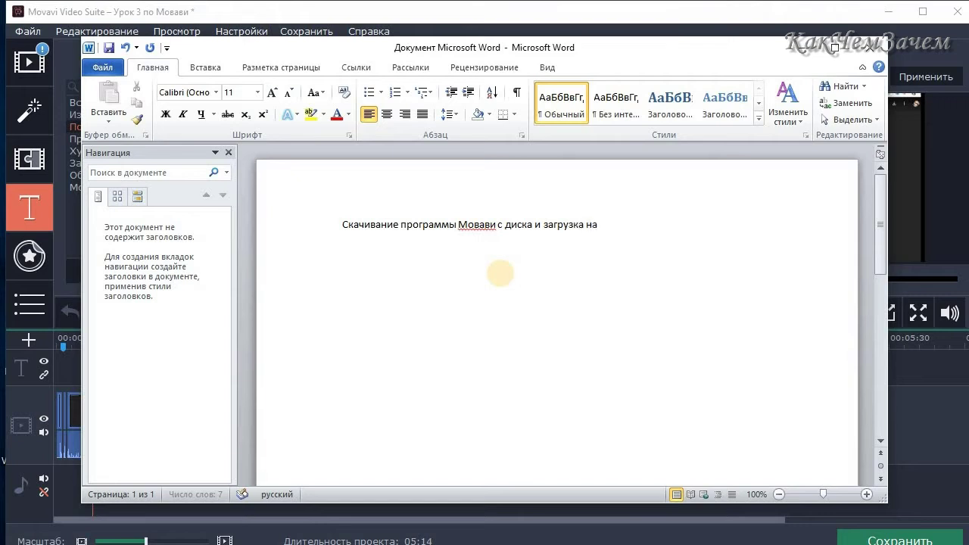
left_click(624, 222)
left_click_drag(618, 225, 361, 217)
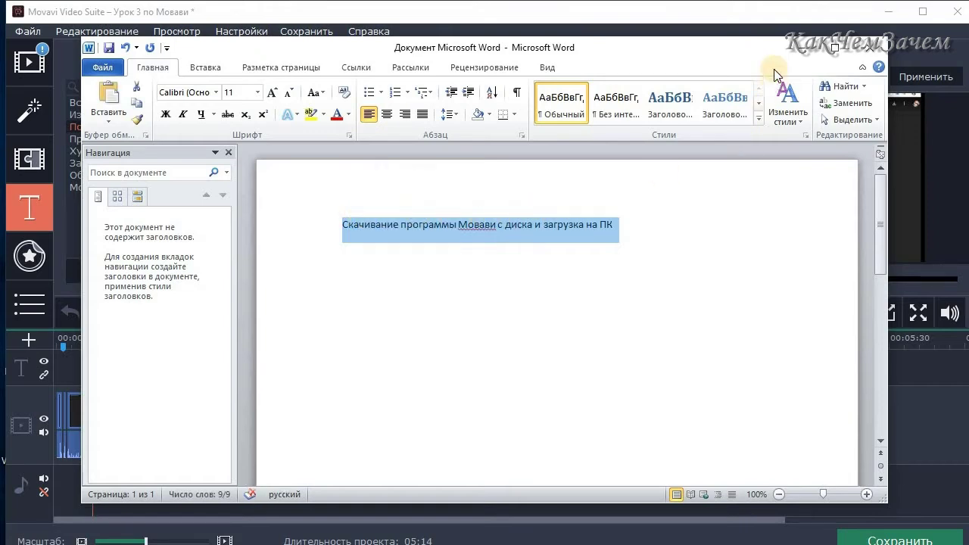
left_click(800, 51)
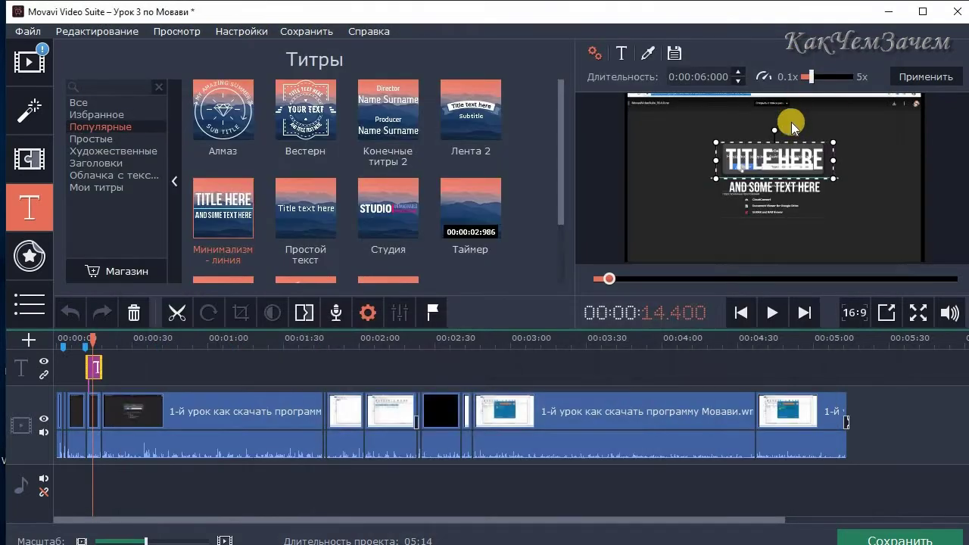
Replace the TITLE HERE text with the copied sentence and move its text box up and left within the frame.
double_click(770, 162)
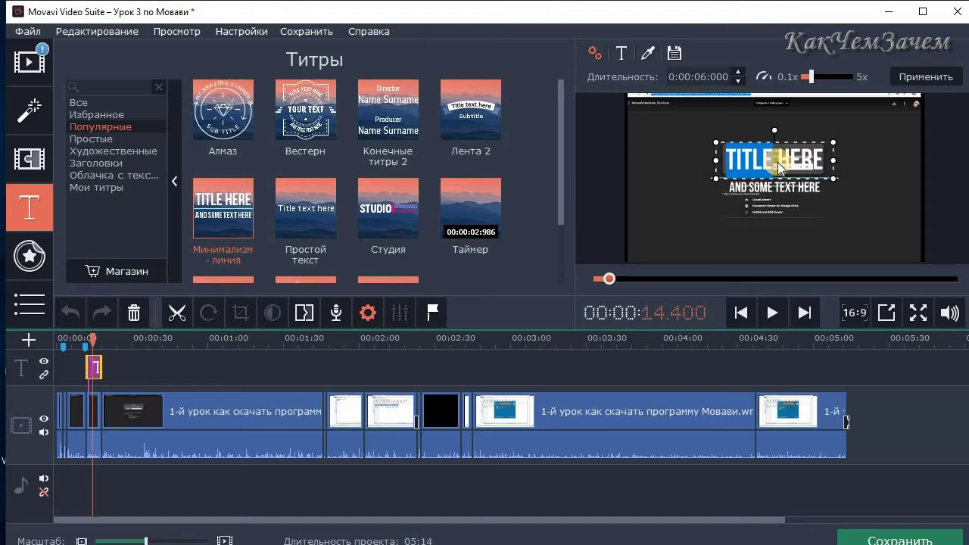
key("ctrl+v")
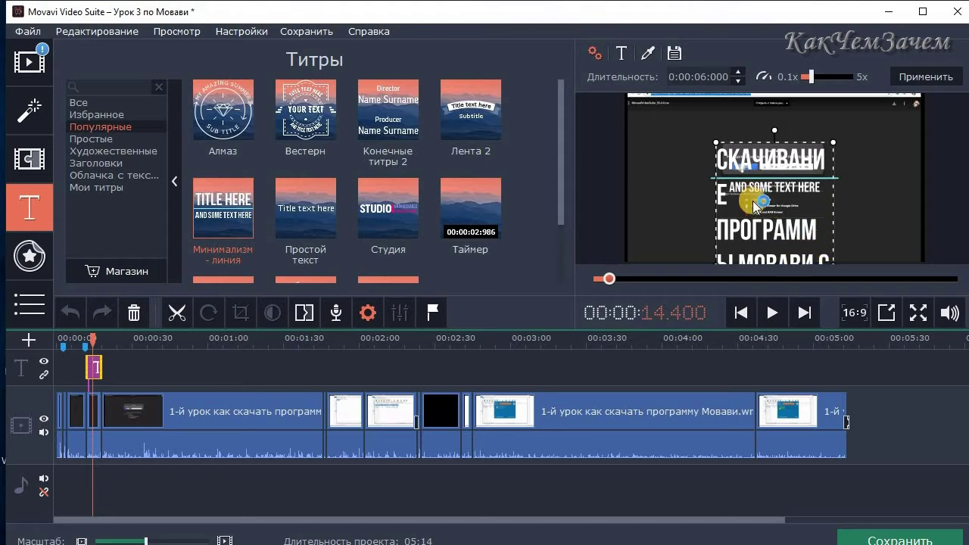
left_click(723, 172)
left_click_drag(723, 172, 663, 158)
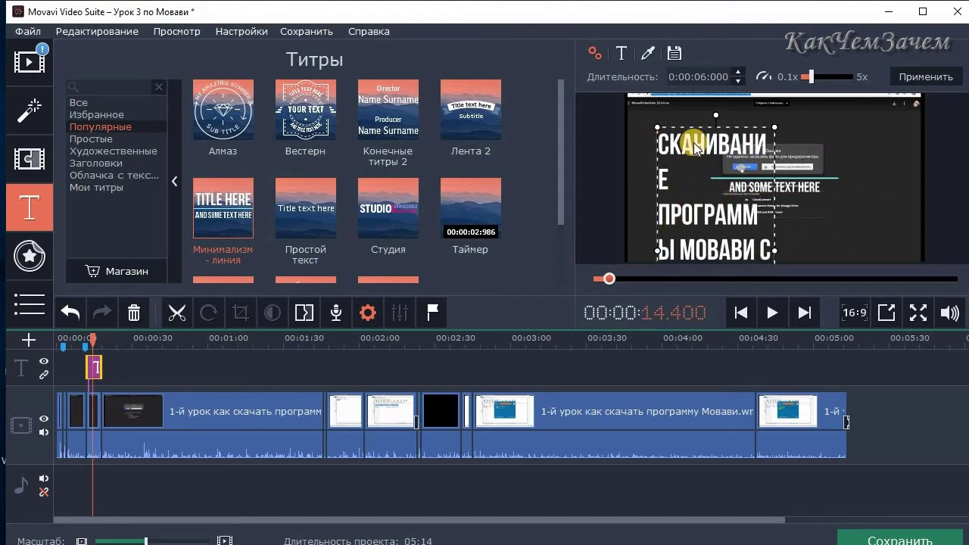
Set the pasted headline's font size to 60 and widen its text box so the sentence fits on one line.
left_click(625, 58)
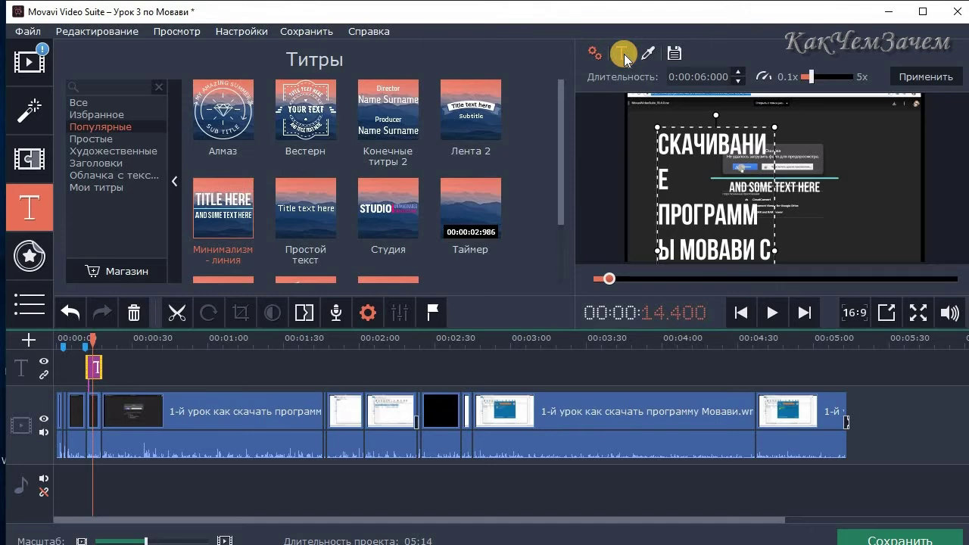
left_click(672, 76)
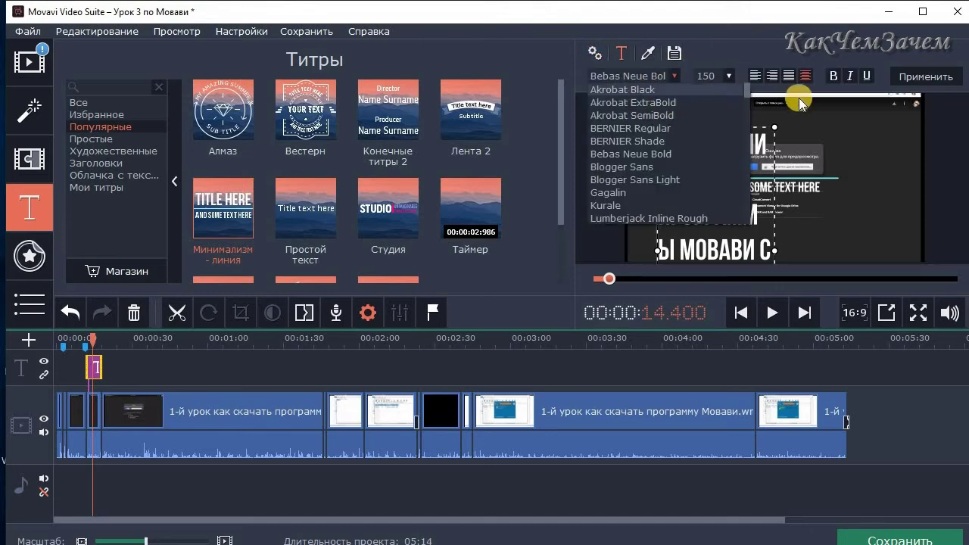
left_click(729, 75)
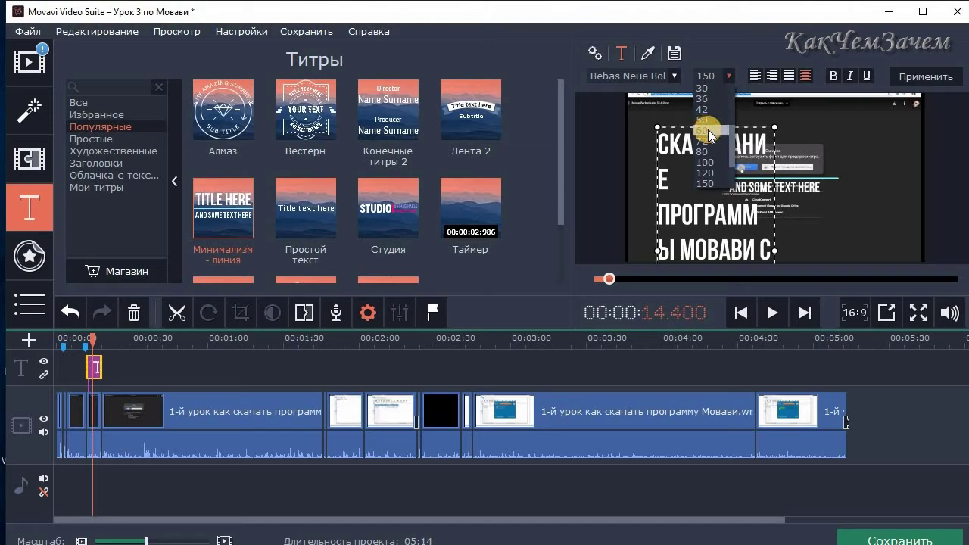
left_click(708, 129)
left_click_drag(774, 150, 902, 147)
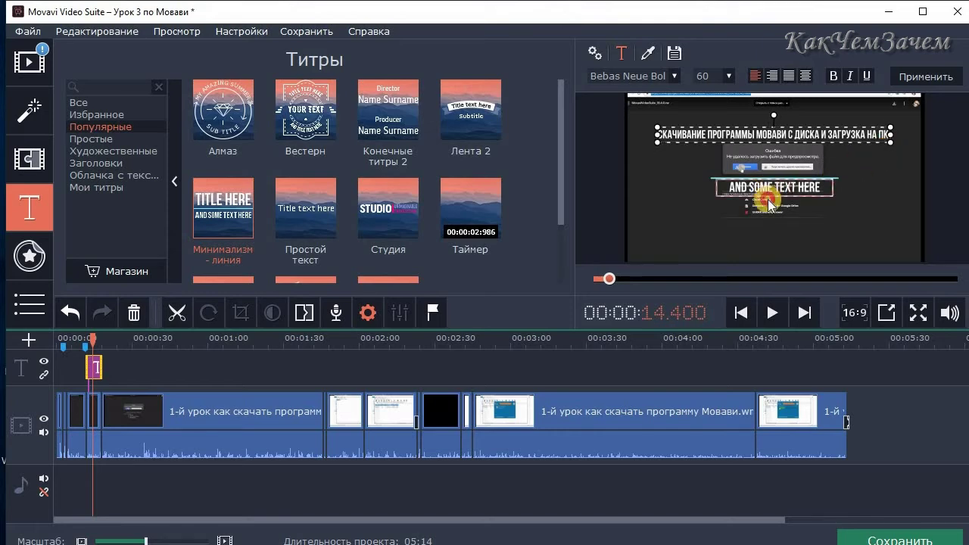
Move the AND SOME TEXT HERE box, the divider line and the headline lower in the frame, and extend the line to the headline's width.
left_click_drag(771, 195, 770, 236)
left_click_drag(771, 196, 771, 220)
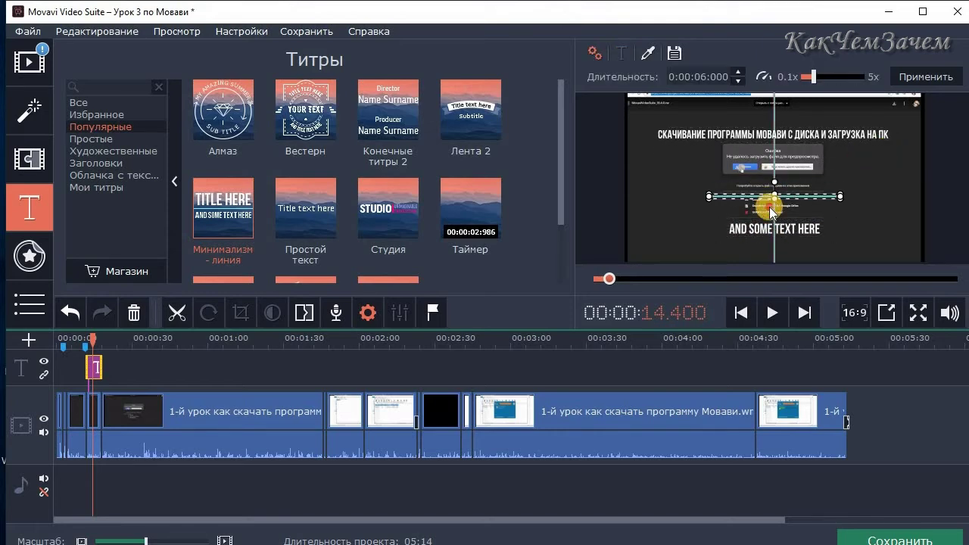
left_click_drag(772, 138, 895, 203)
left_click_drag(704, 206, 663, 203)
Move the AND SOME TEXT HERE box up closer under the line and replace its text with "УРОК 1".
left_click(786, 230)
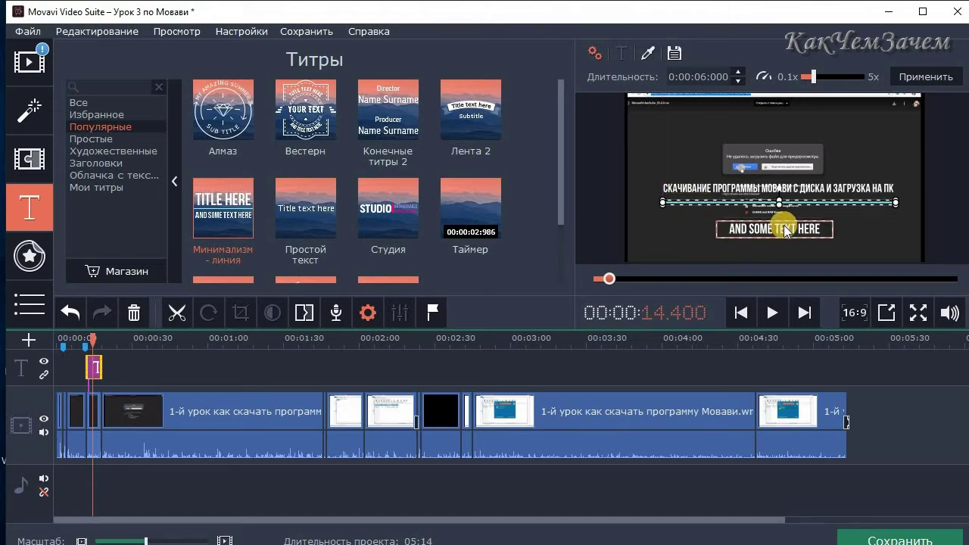
mouse_move(786, 231)
left_mouse_down()
mouse_move(792, 222)
mouse_move(780, 224)
left_mouse_up()
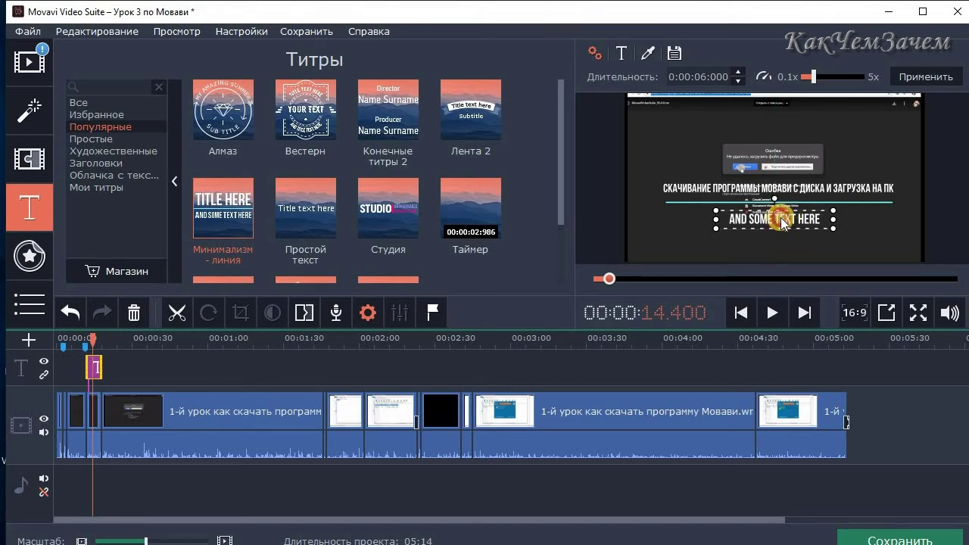
key("BackSpace")
key("BackSpace")
key("BackSpace")
key("BackSpace")
key("BackSpace")
key("BackSpace")
key("BackSpace")
key("BackSpace")
key("BackSpace")
key("BackSpace")
key("BackSpace")
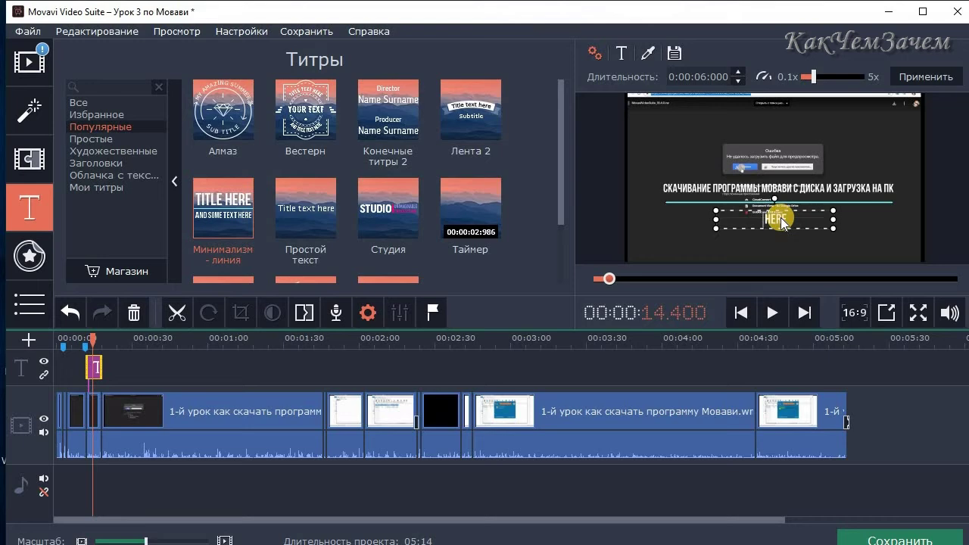
key("BackSpace")
key("BackSpace")
left_click(891, 232)
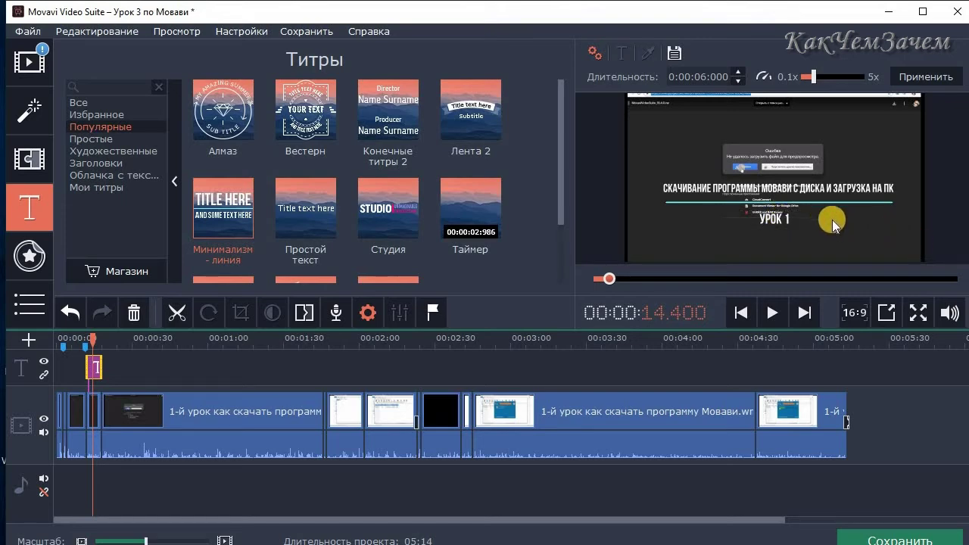
Preview the title from 00:00:10.200 and extend its clip on the title track to 9 seconds.
left_click(83, 338)
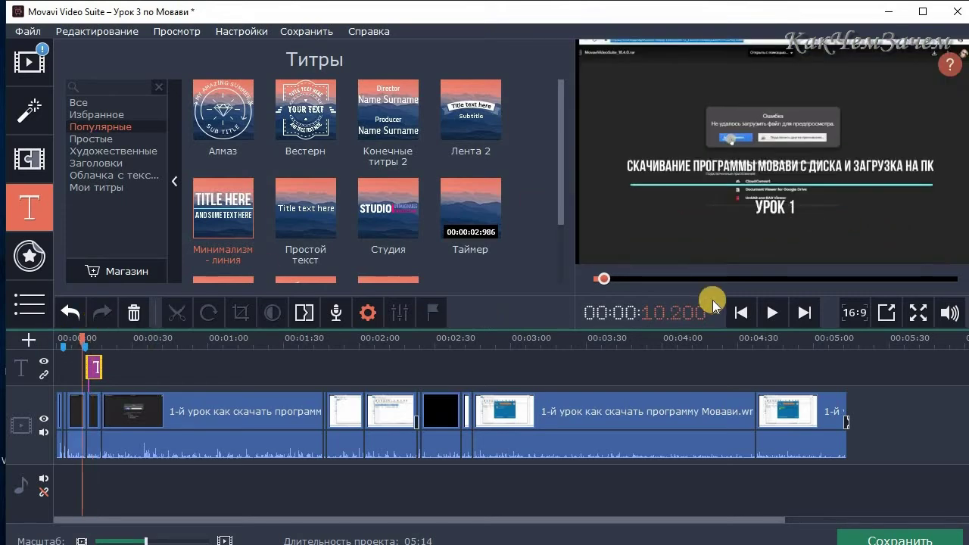
left_click(773, 312)
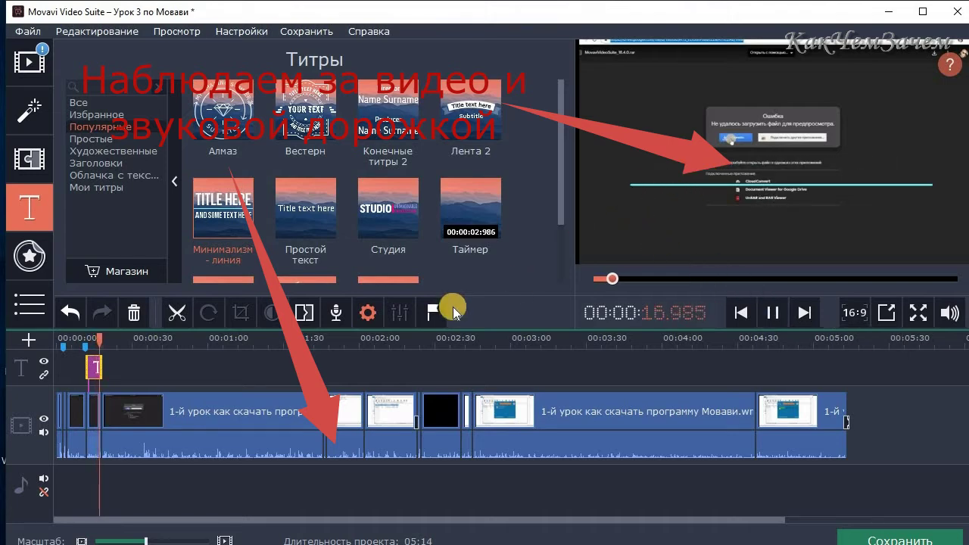
left_click(97, 369)
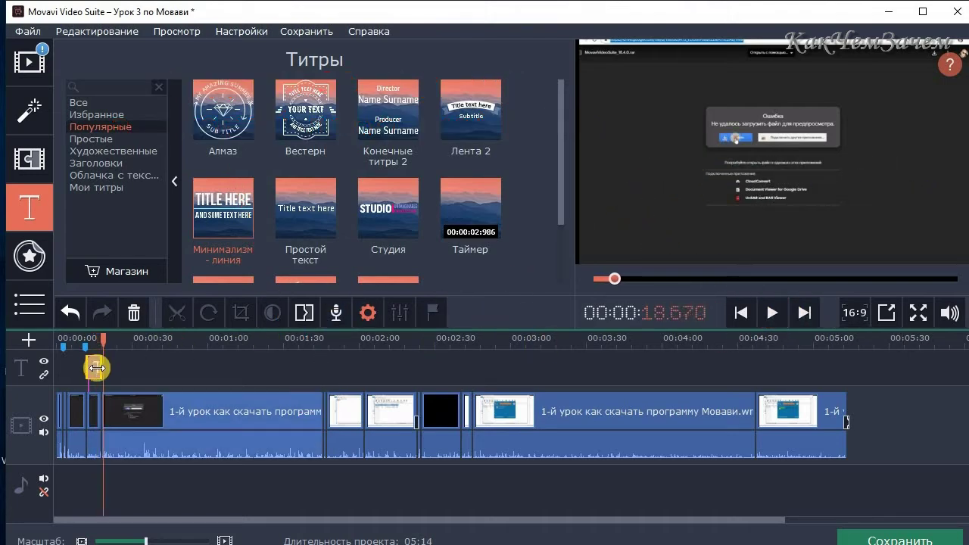
left_click_drag(100, 372, 102, 362)
Replay the extended title from its start and set the playhead at 00:00:17.100 within it.
left_click(84, 337)
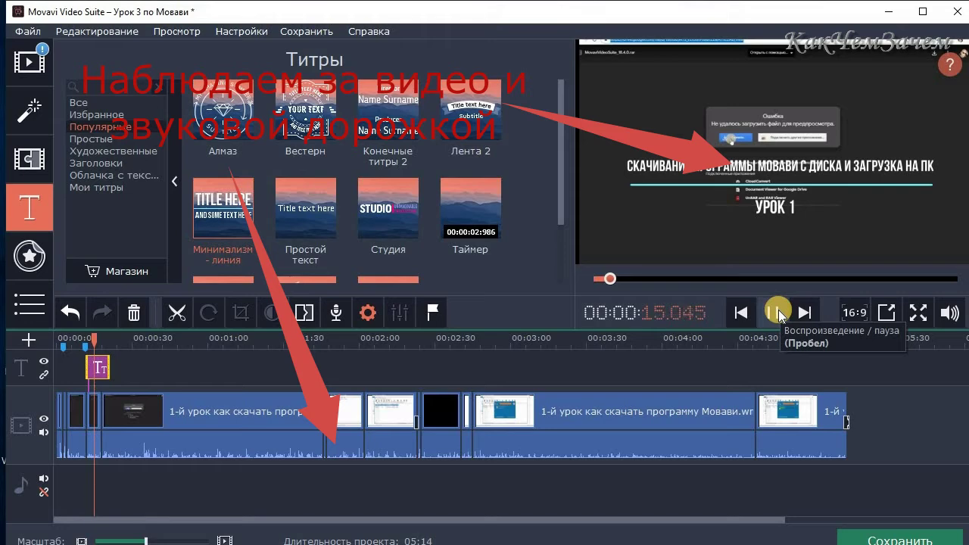
left_click(777, 312)
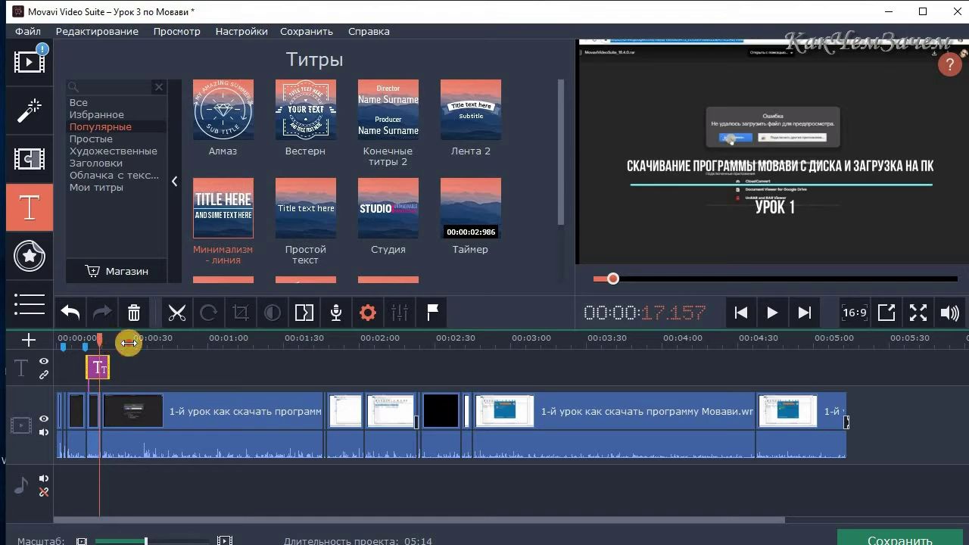
left_click(130, 339)
left_click_drag(106, 339, 97, 340)
Open the extended title clip for editing and select its headline text.
left_click(99, 370)
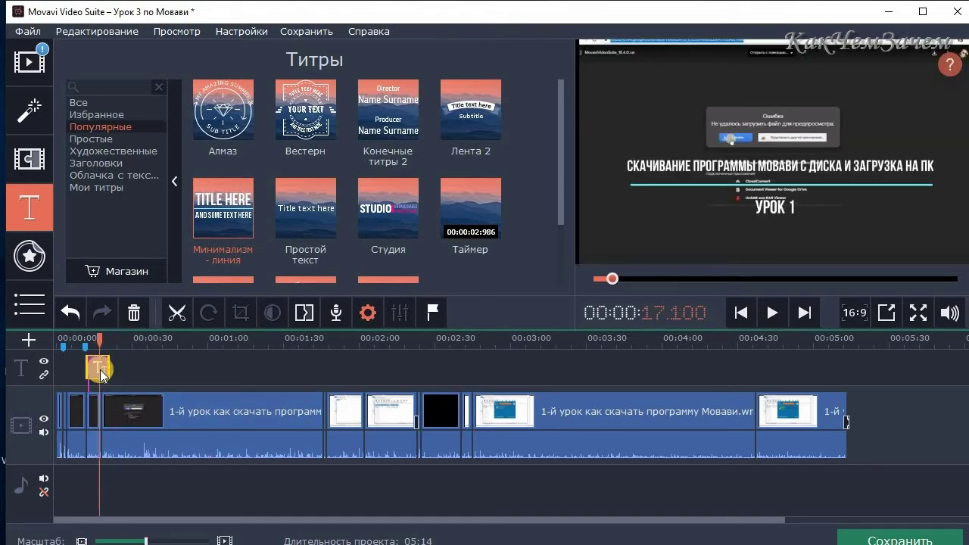
left_click(713, 189)
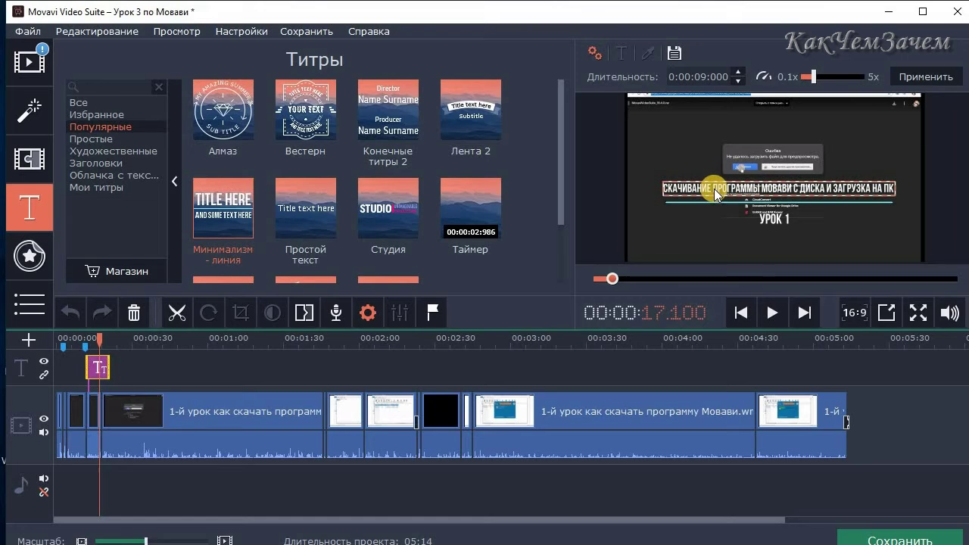
left_click(714, 186)
Try font size 50 on the headline text.
left_click(620, 54)
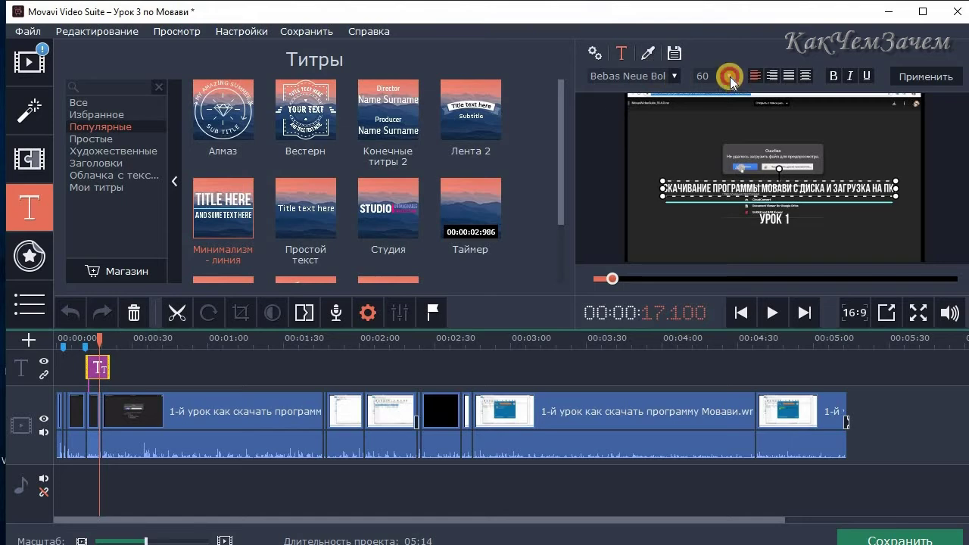
left_click(730, 79)
left_click(714, 174)
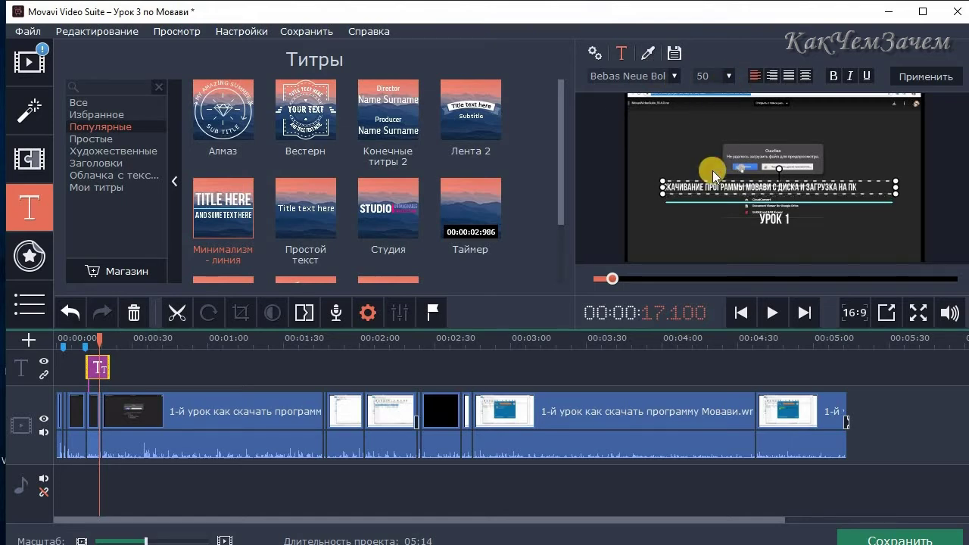
left_click(727, 79)
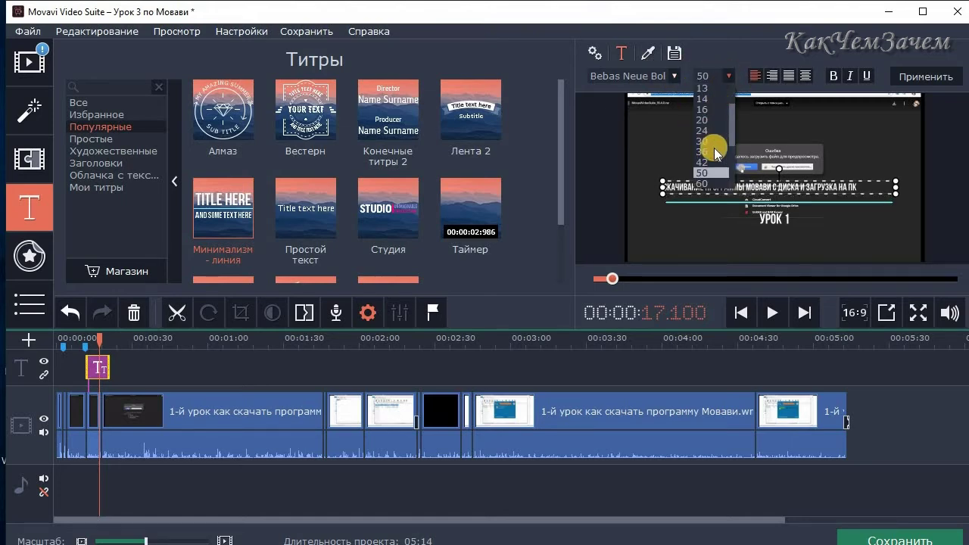
left_click(704, 170)
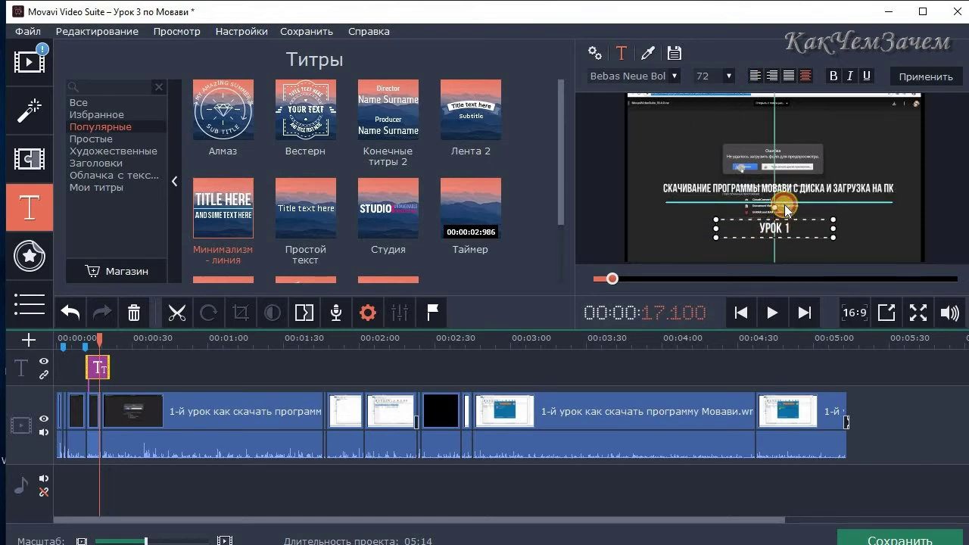
Shift the УРОК 1 text, the divider line and the headline slightly lower in the frame.
mouse_move(781, 212)
left_mouse_down()
mouse_move(787, 216)
mouse_move(784, 190)
mouse_move(789, 201)
left_mouse_up()
left_click(787, 198)
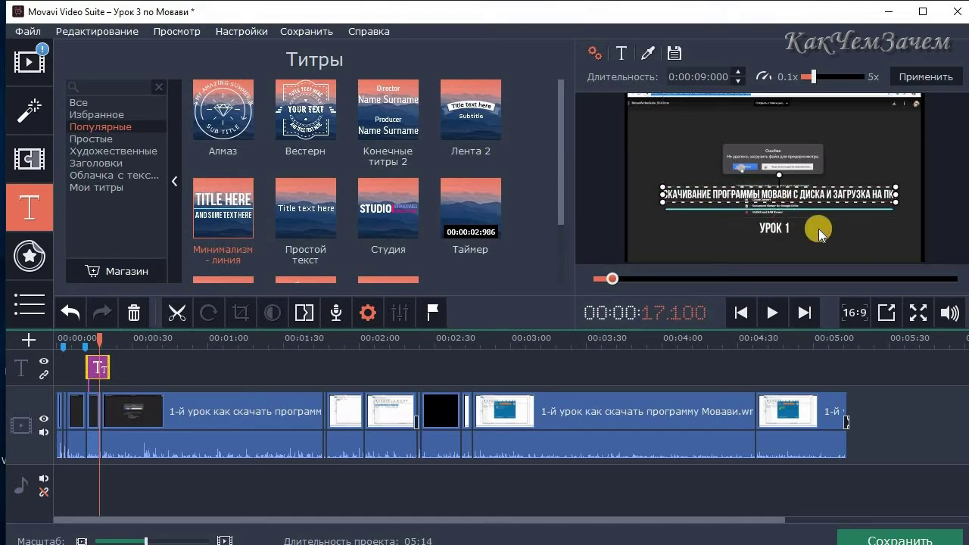
left_click(708, 238)
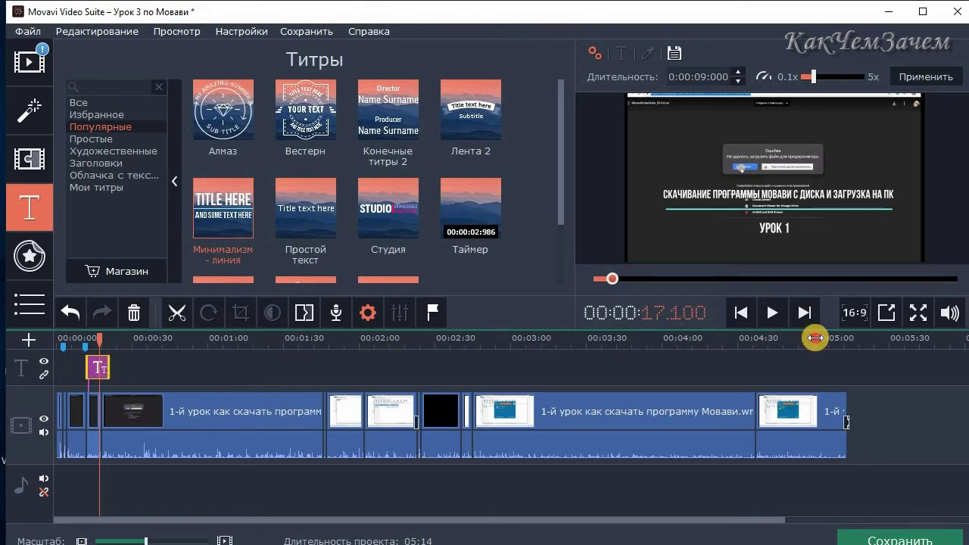
Move the playhead to 00:05:00.900, preview the Печатная машинка title from the Простые category and browse the remaining styles.
left_click(814, 338)
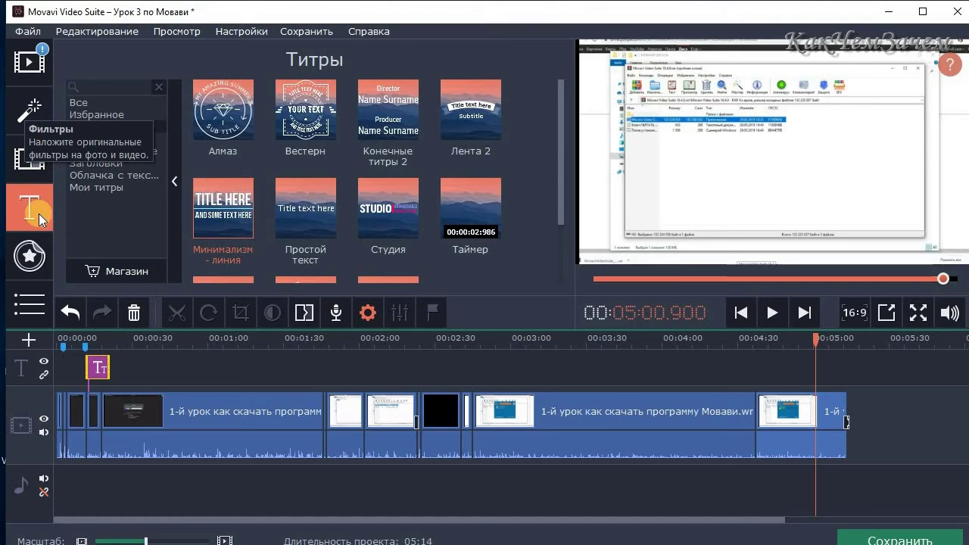
left_click(95, 139)
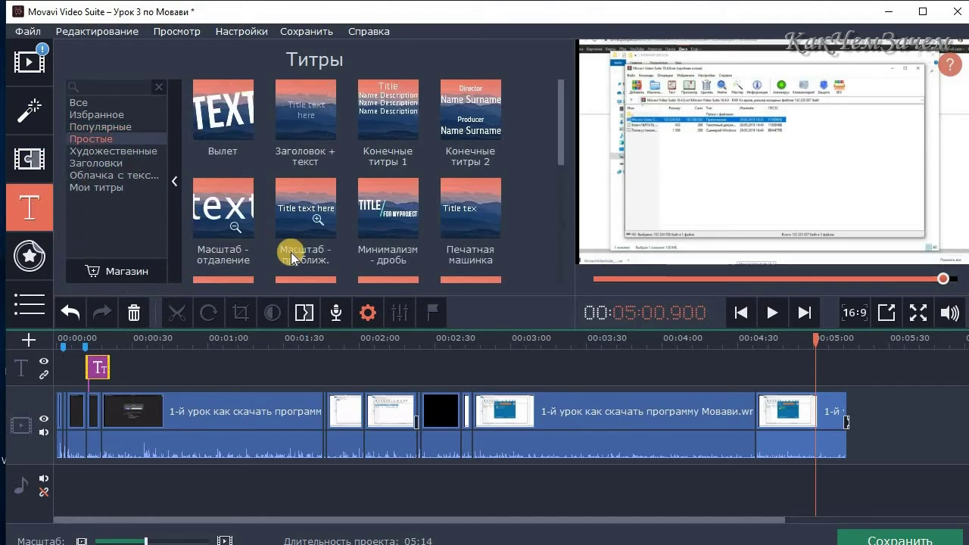
left_click(468, 222)
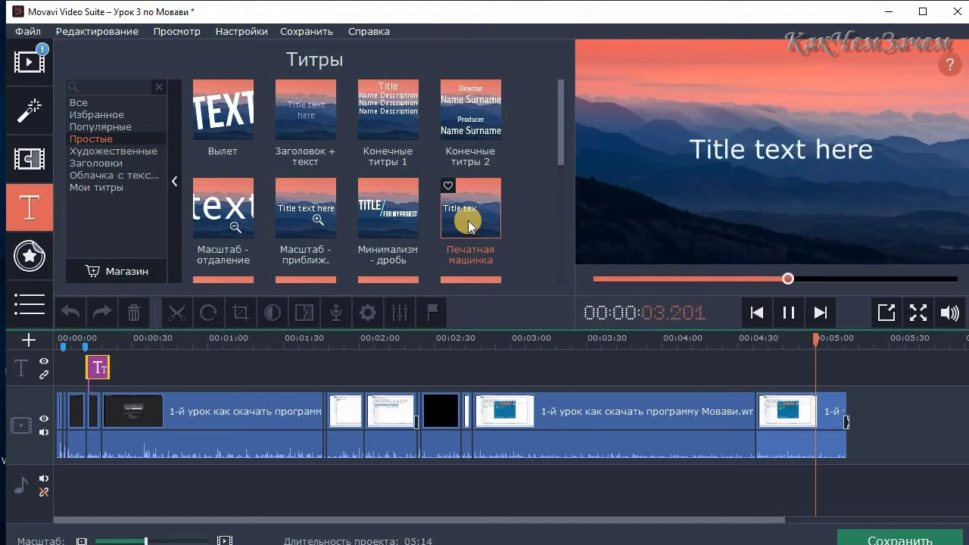
left_click_drag(562, 134, 559, 214)
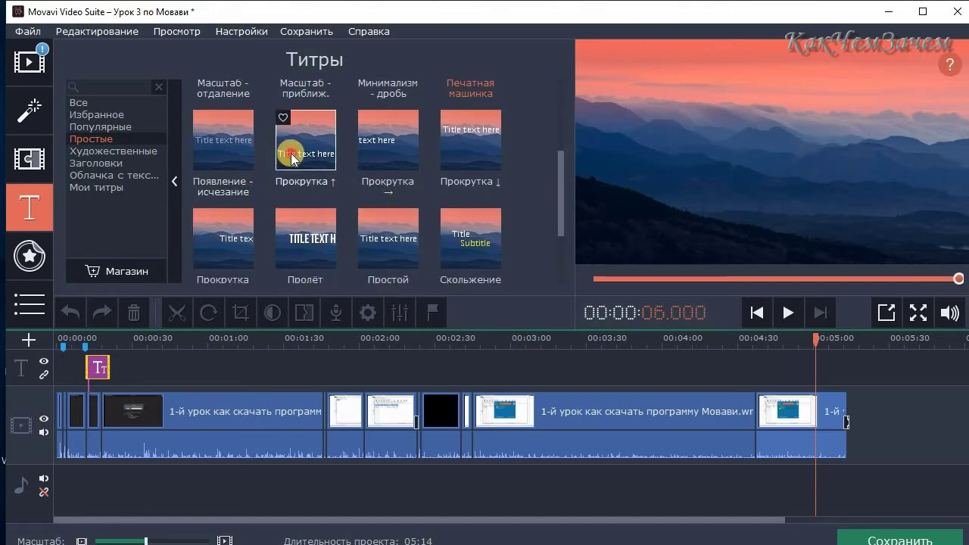
Preview the Прокрутка ↑ title and place it on the title track at about 00:05:02.400, above the last clip.
left_click(295, 186)
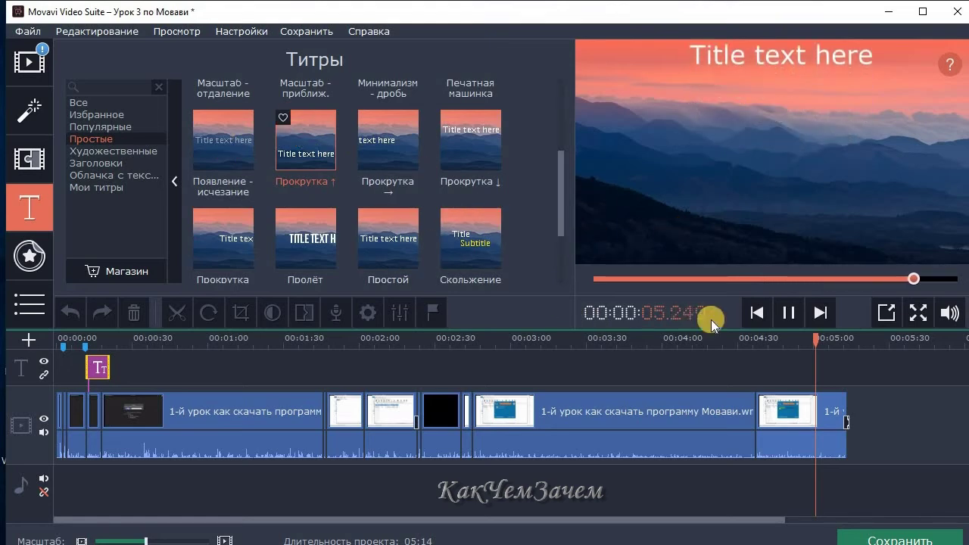
left_click(823, 393)
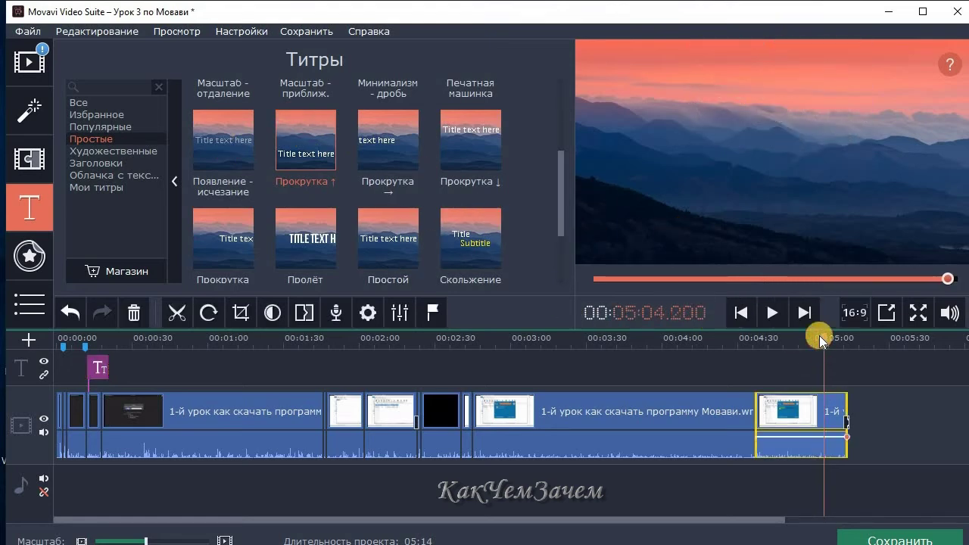
left_click_drag(302, 146, 819, 357)
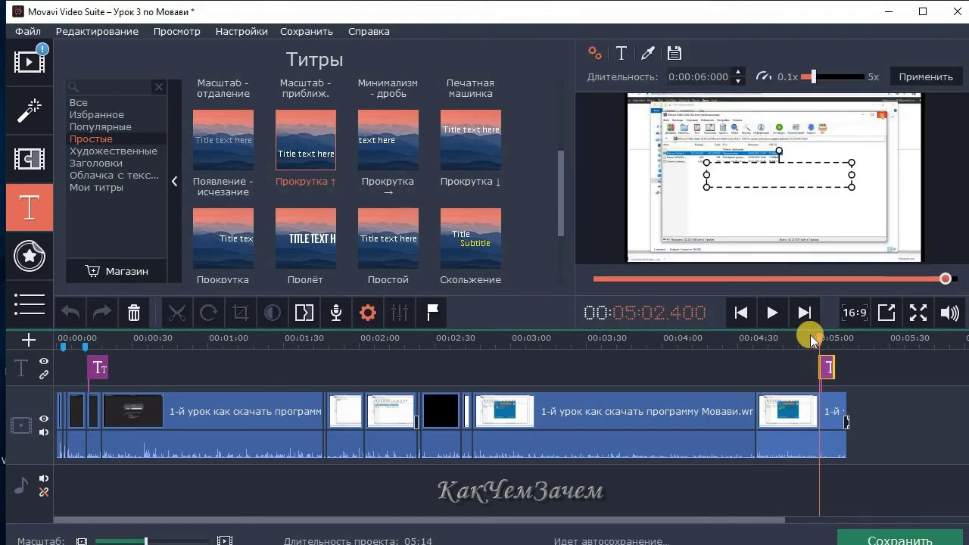
Replace the new scrolling title's placeholder text with "Попелтдлп".
double_click(732, 176)
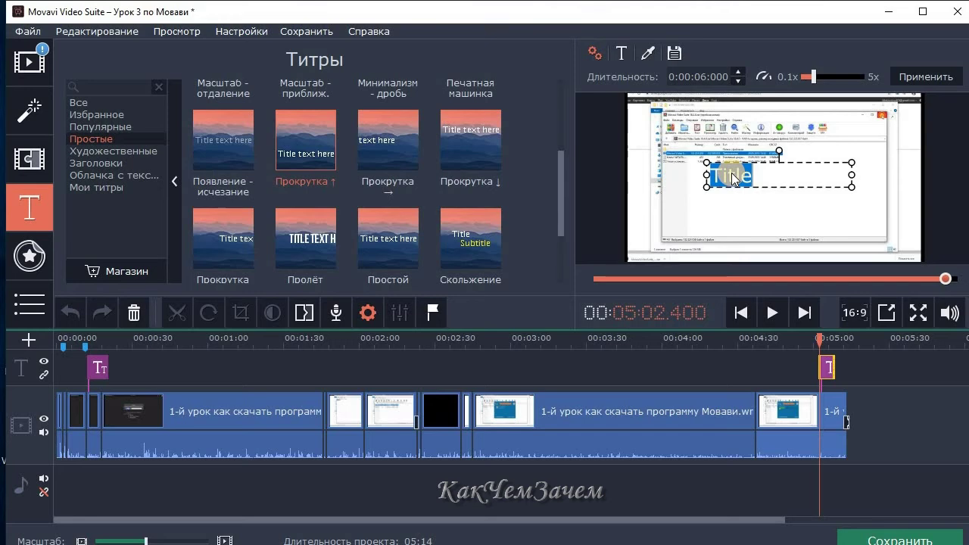
key("BackSpace")
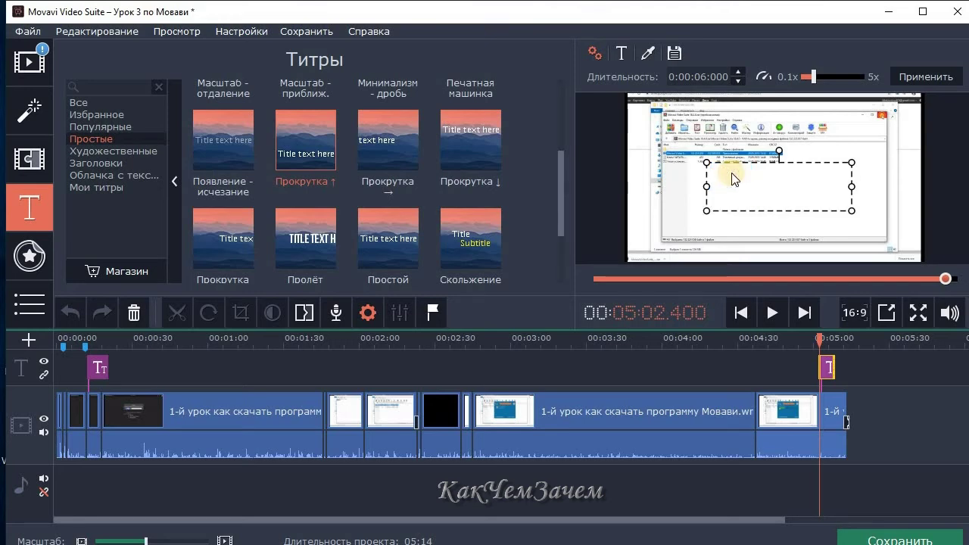
type("Попелтдлп")
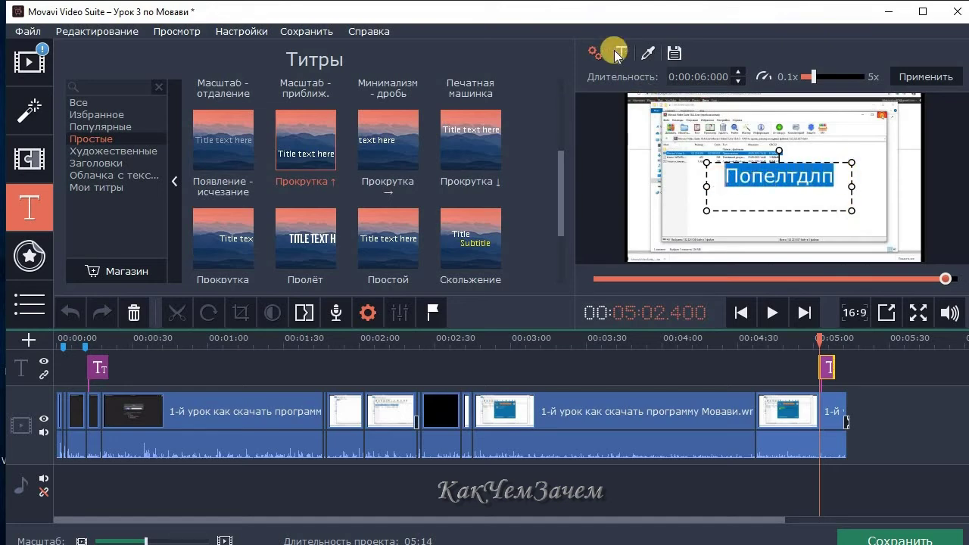
Colour the scrolling title's text dark red (#840705).
left_click(626, 53)
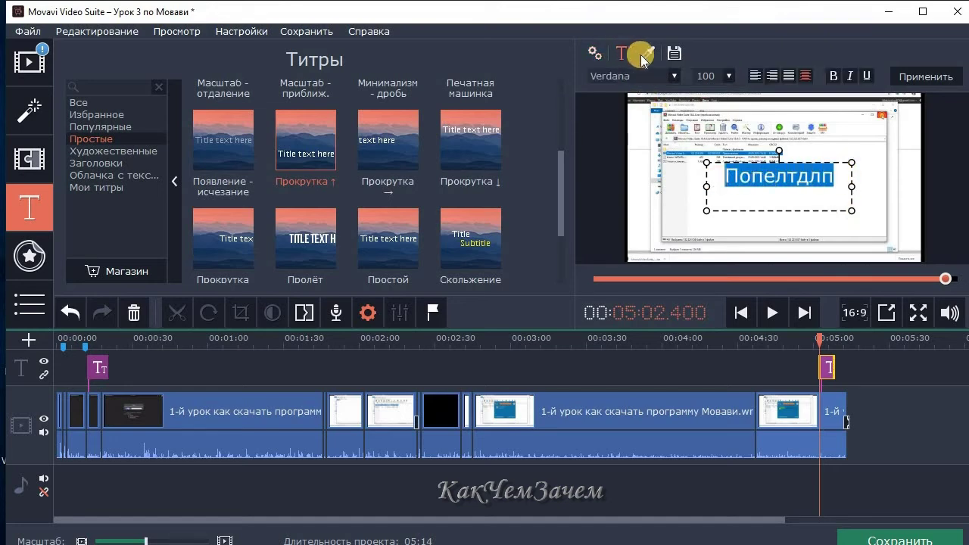
left_click(649, 53)
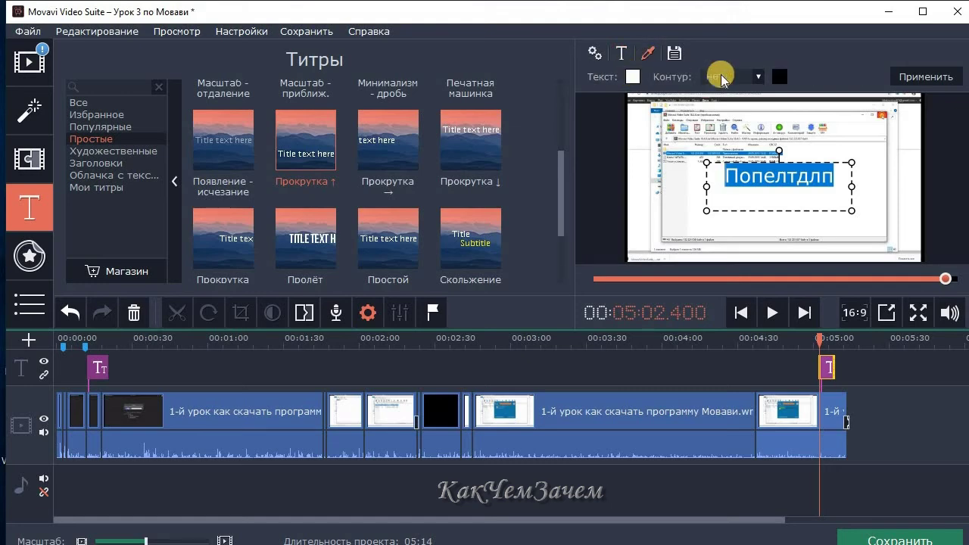
left_click(630, 76)
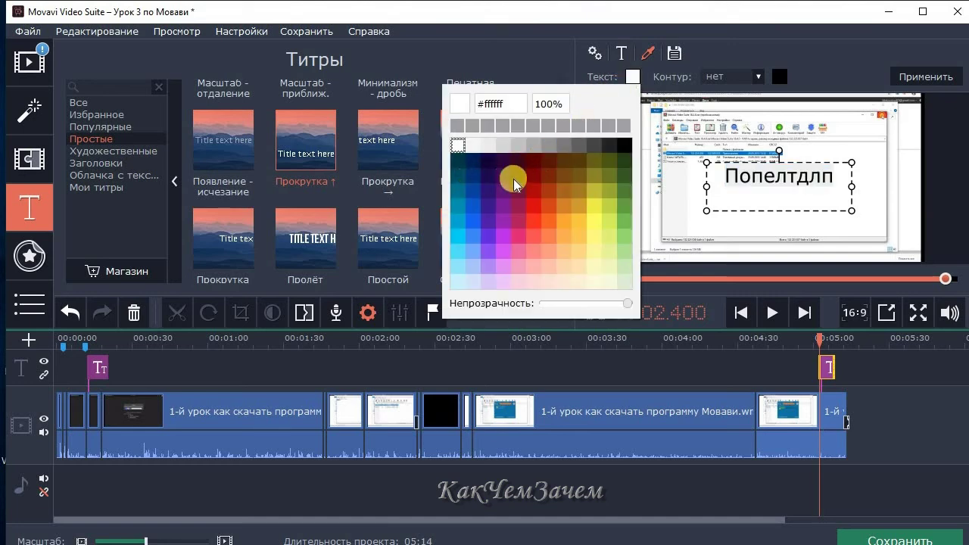
left_click(533, 179)
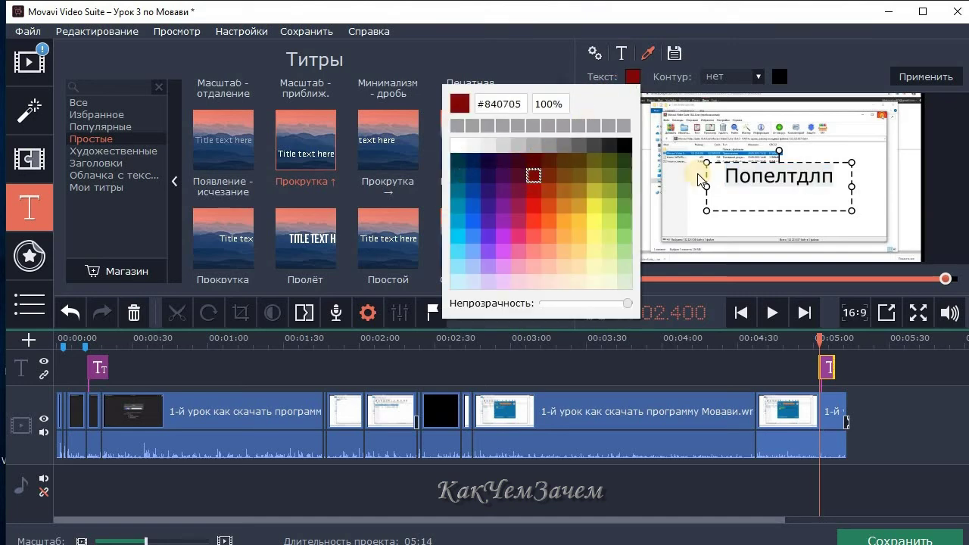
left_click(767, 181)
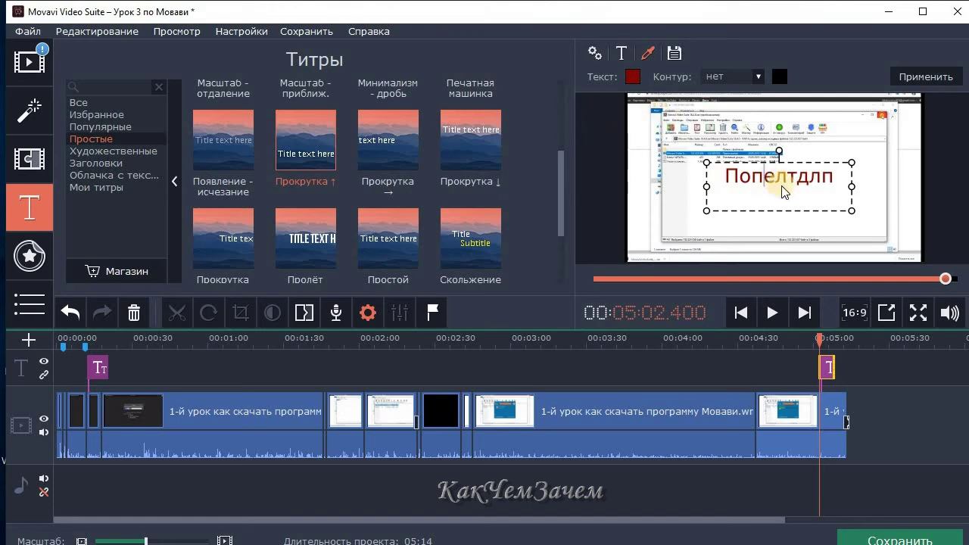
Select the title's text and recolour it dark green.
left_click_drag(840, 182, 720, 179)
left_click(632, 76)
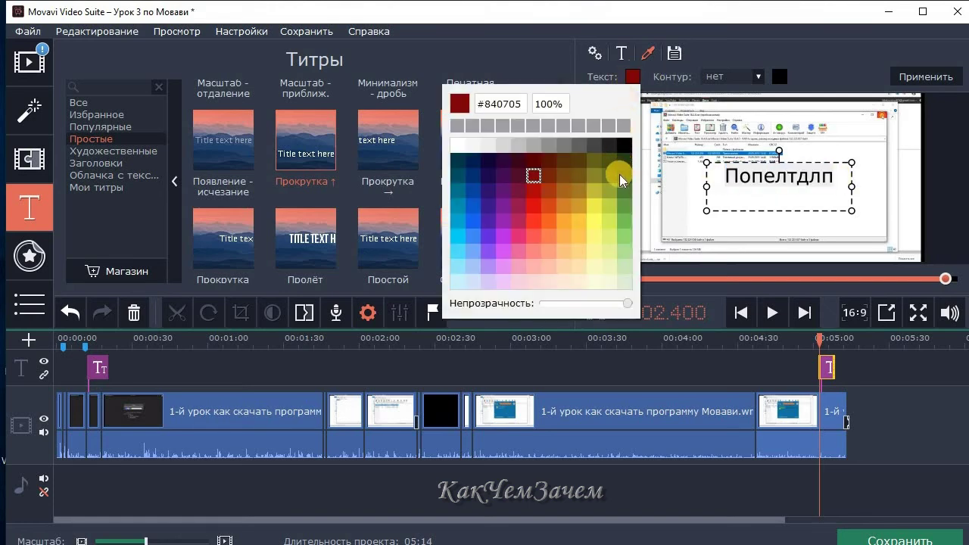
left_click(620, 175)
left_click(748, 195)
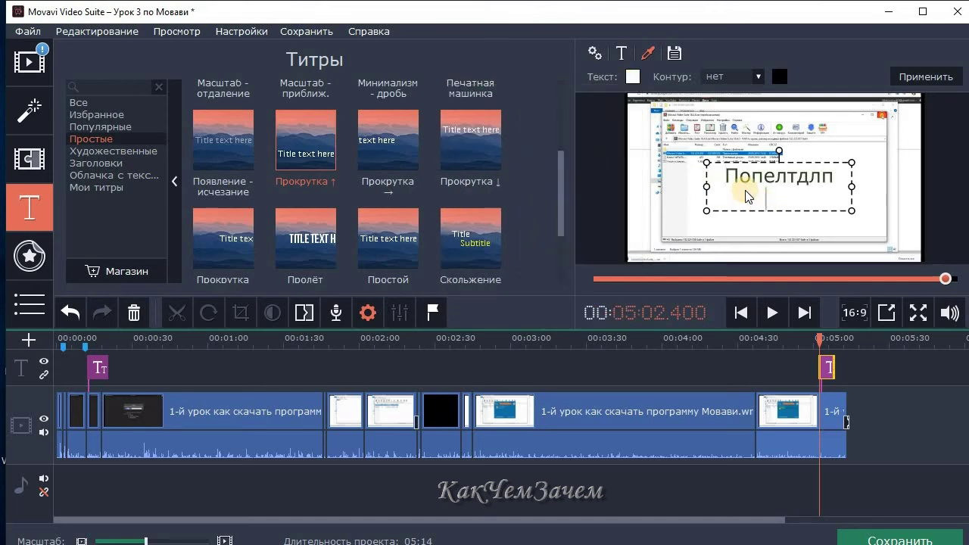
Set the scrolling title's text colour to black.
left_click(624, 53)
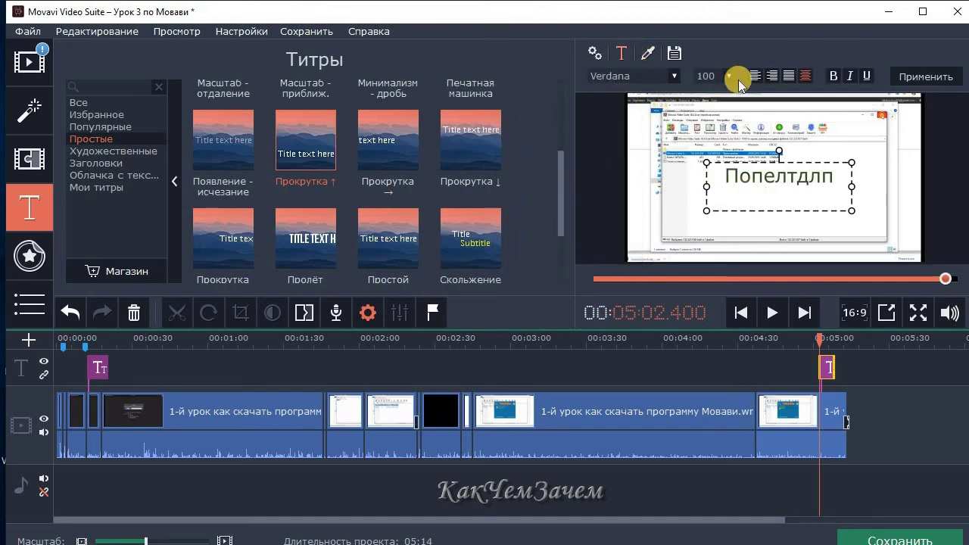
left_click(647, 54)
left_click(632, 76)
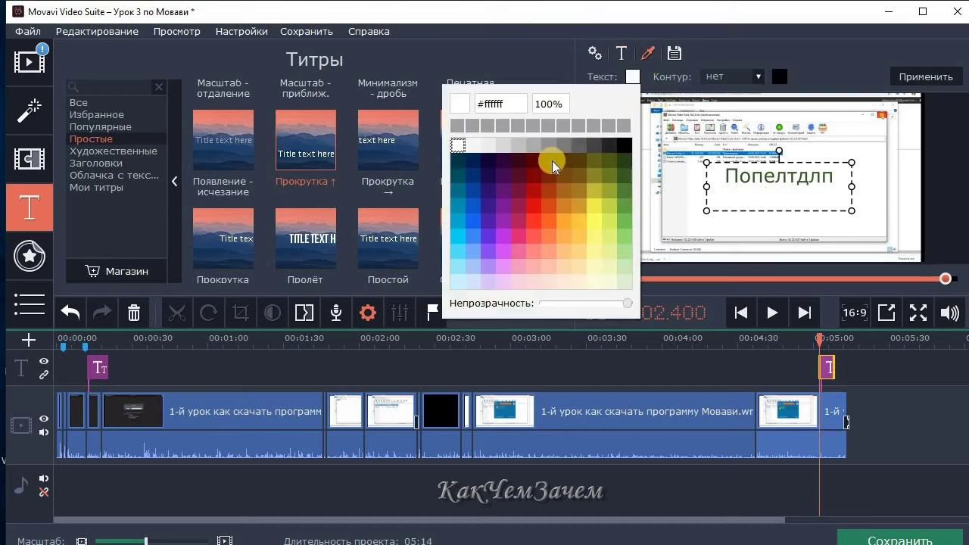
left_click(626, 147)
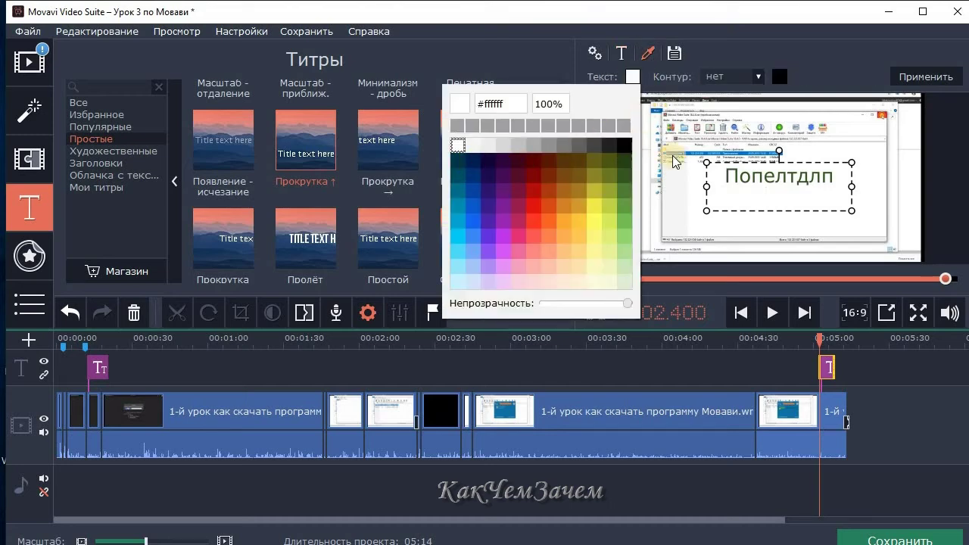
left_click(830, 203)
Replace all of the title's text with "Подписывайтесь на канал и смотрите следующее виде".
left_click_drag(827, 202, 725, 189)
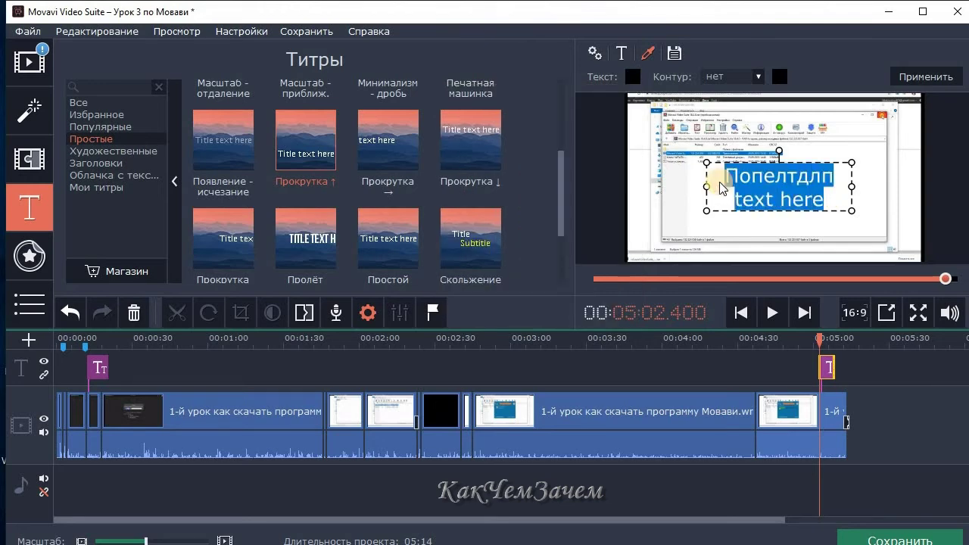
type("Подп")
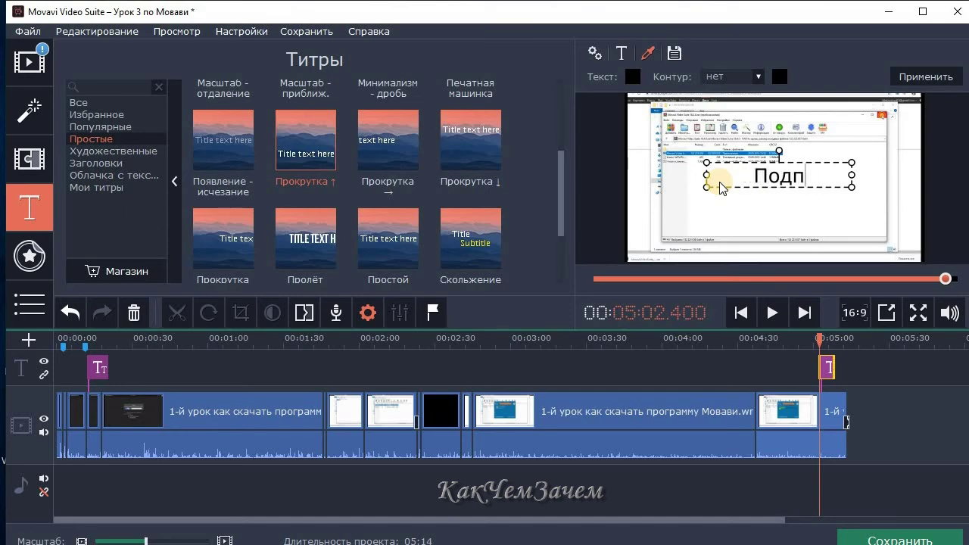
type("еиыва")
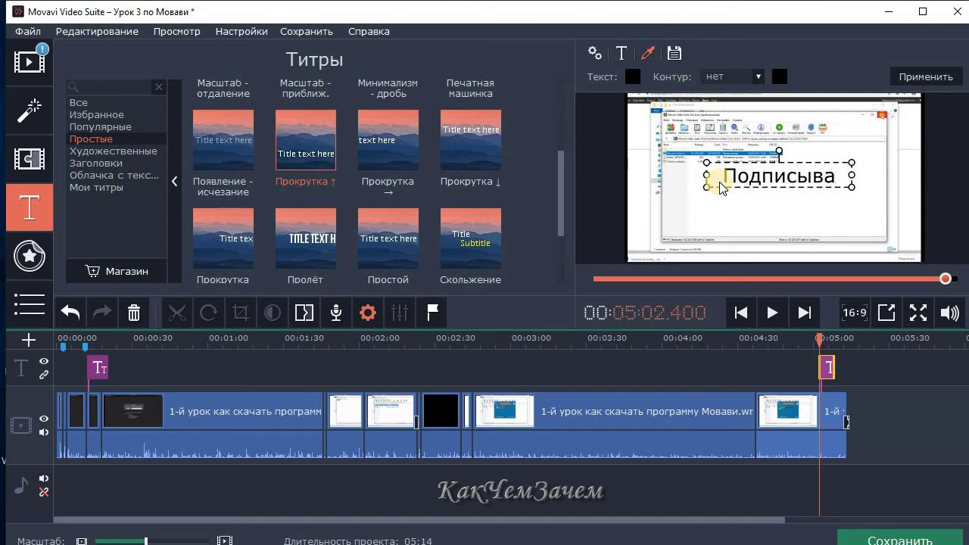
type("йте")
type("сь на канал и смотрите следующее")
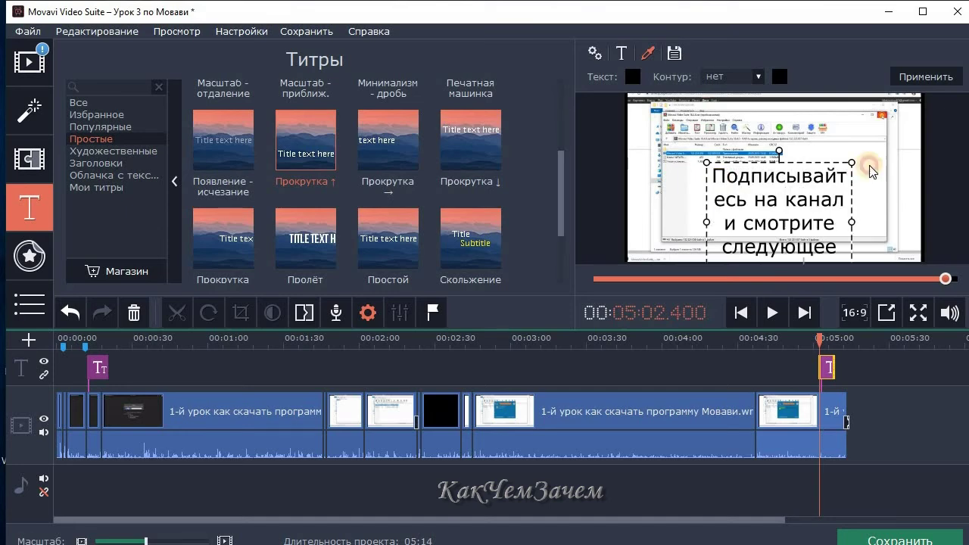
Play back the scrolling title from just before its start and check how it looks at about 00:05:05.
left_click(811, 342)
left_click(772, 313)
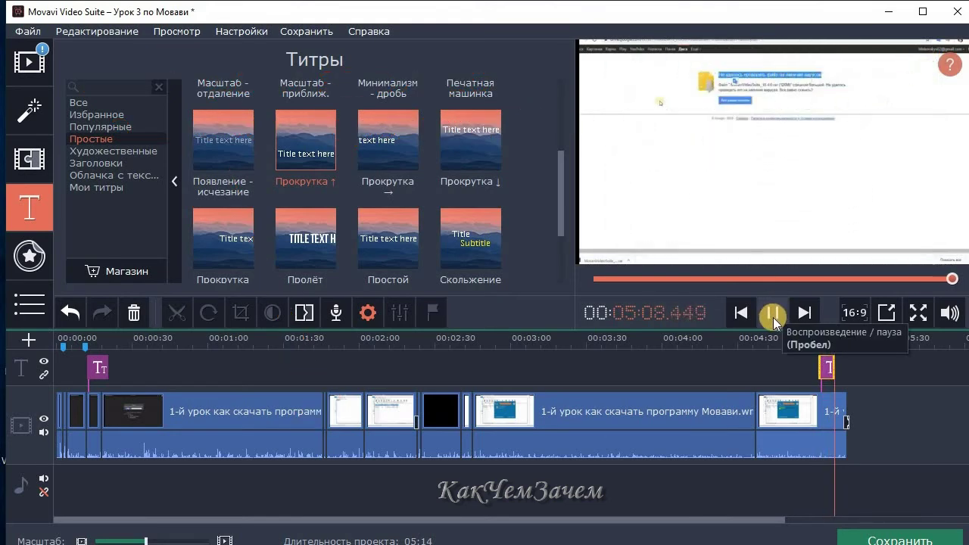
left_click(826, 369)
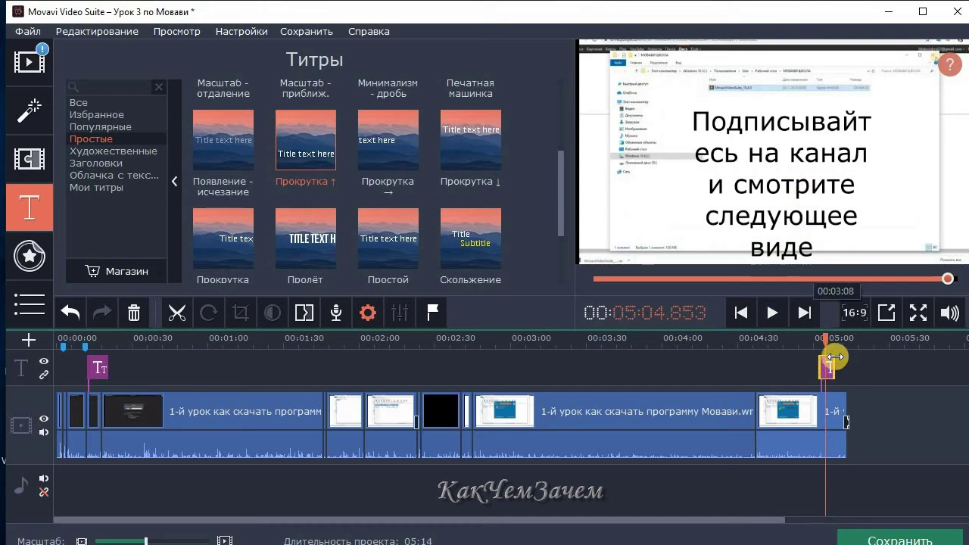
left_click(827, 371)
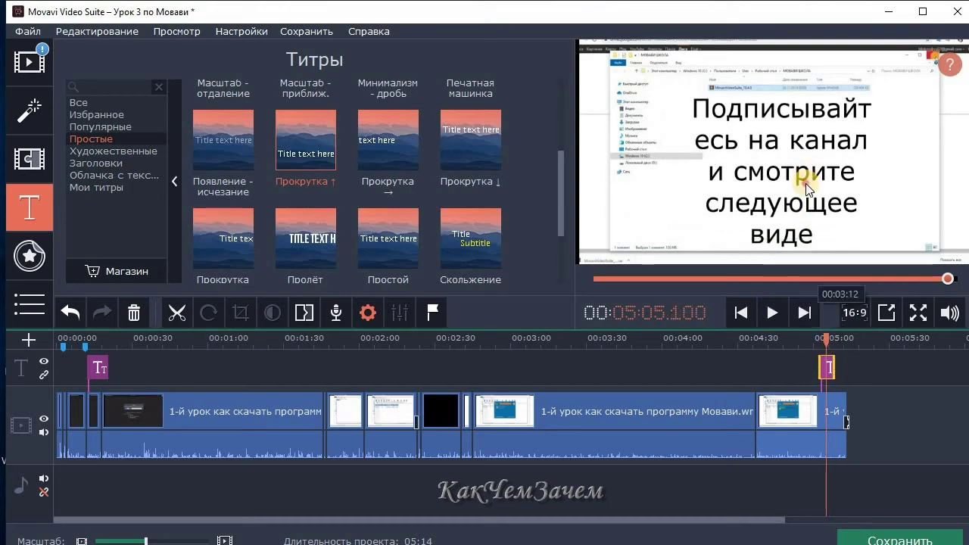
Try font size 50 on the scrolling title's text and settle on size 60.
double_click(801, 201)
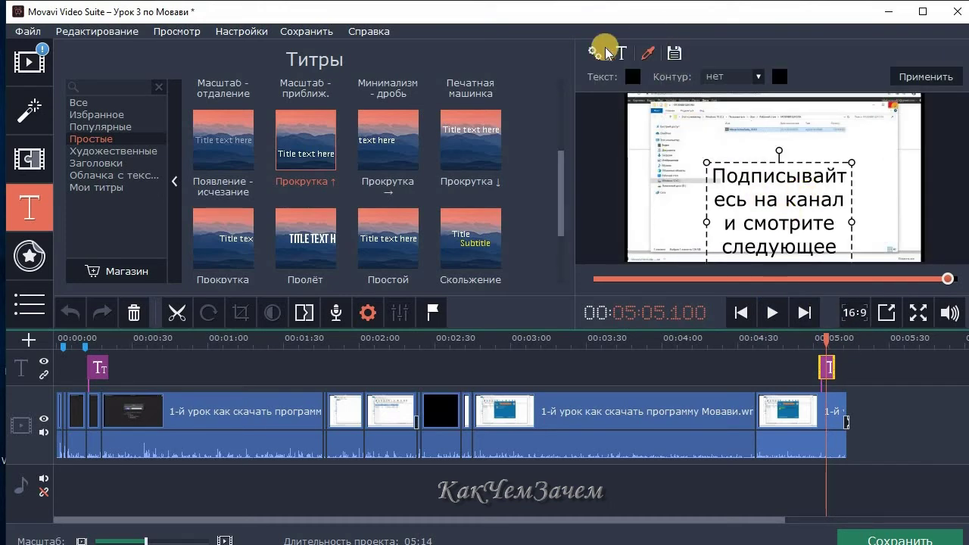
left_click(629, 52)
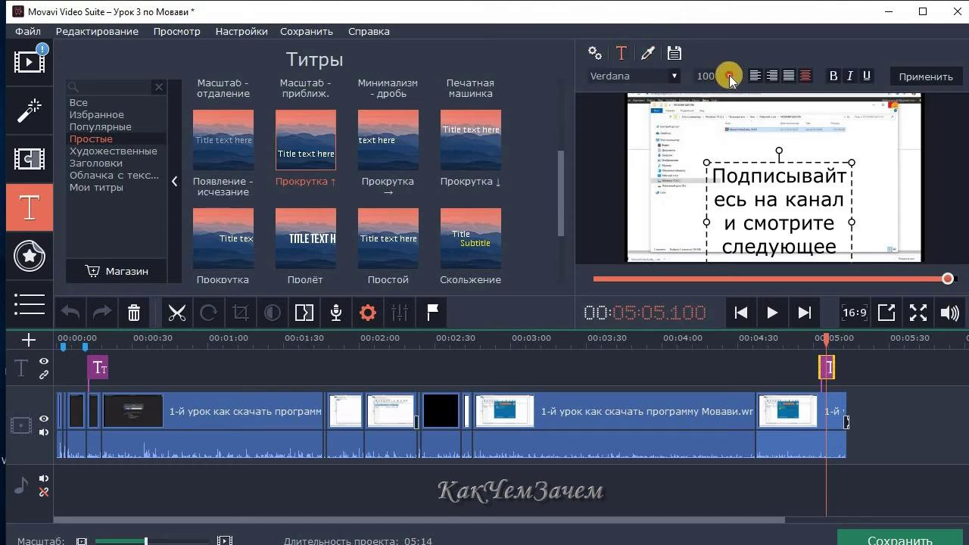
left_click(730, 76)
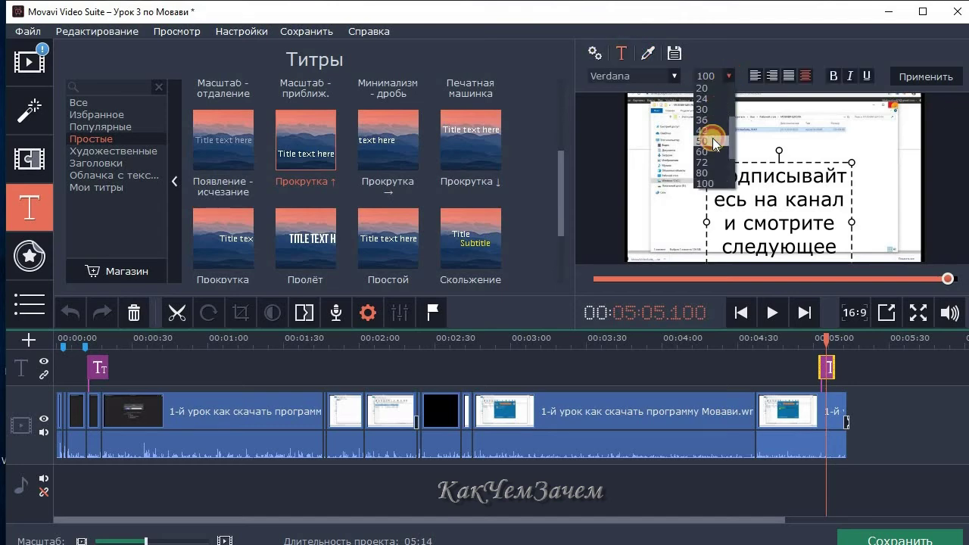
left_click(712, 141)
left_click(729, 75)
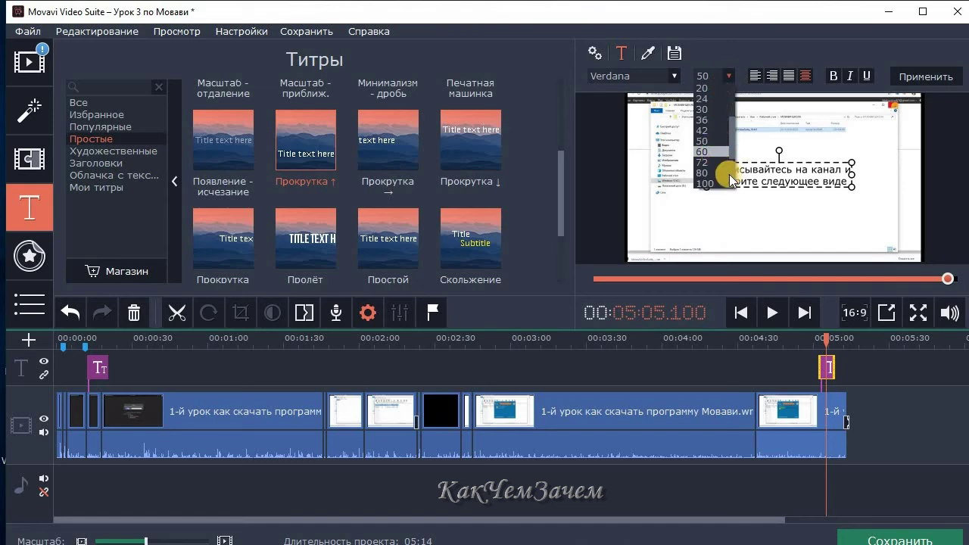
left_click(715, 153)
Narrow the title's text block and shift it to the right side of the frame, just below the middle.
left_click_drag(706, 161, 732, 170)
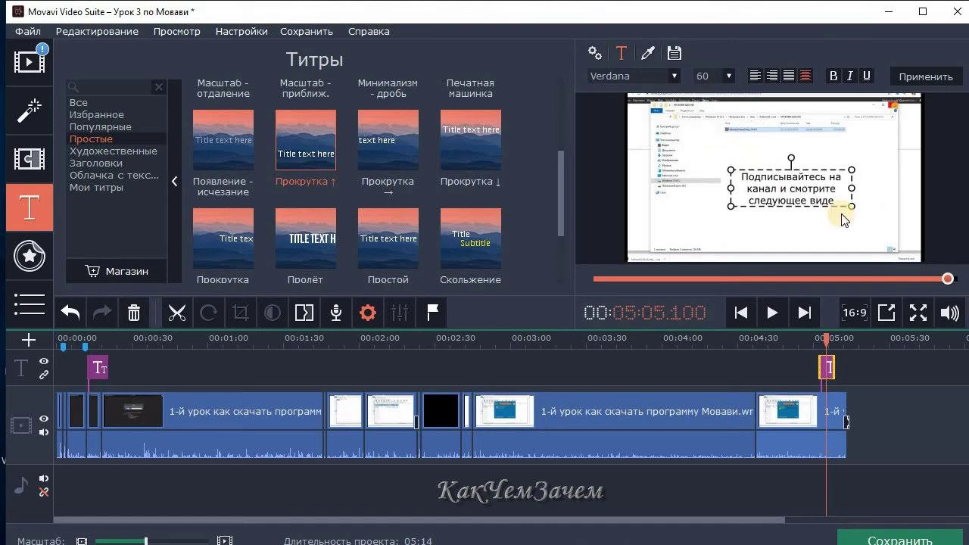
left_click_drag(869, 225, 874, 224)
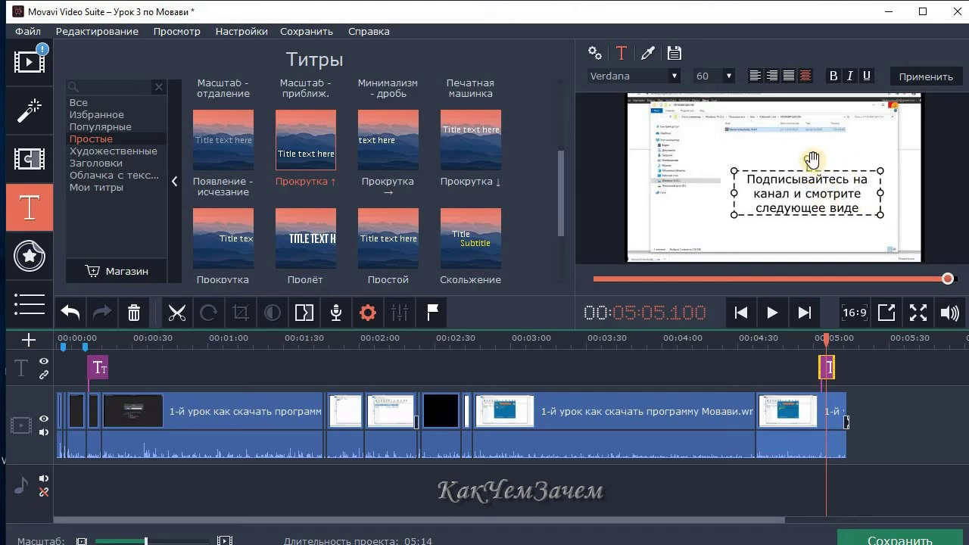
left_click_drag(789, 162, 814, 158)
left_click_drag(843, 192, 872, 190)
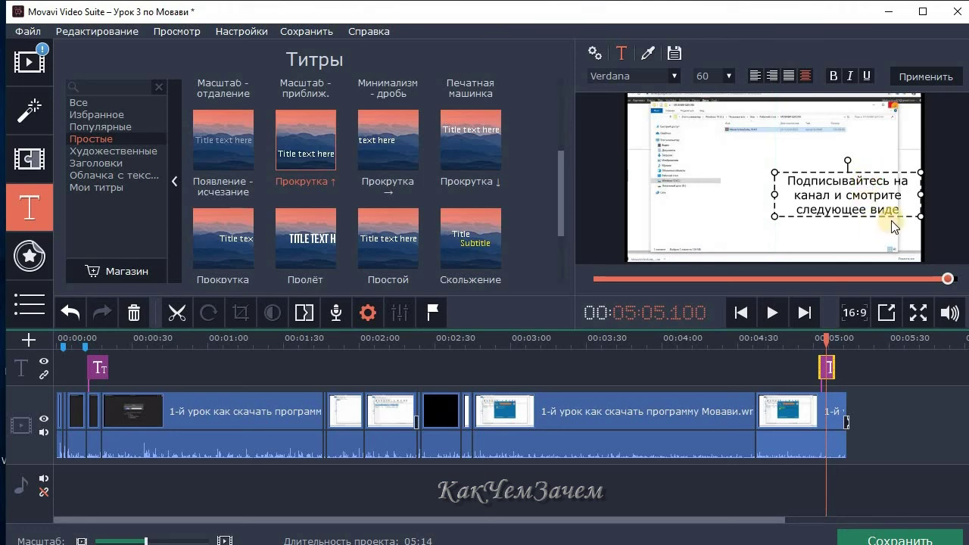
left_click_drag(773, 217, 807, 220)
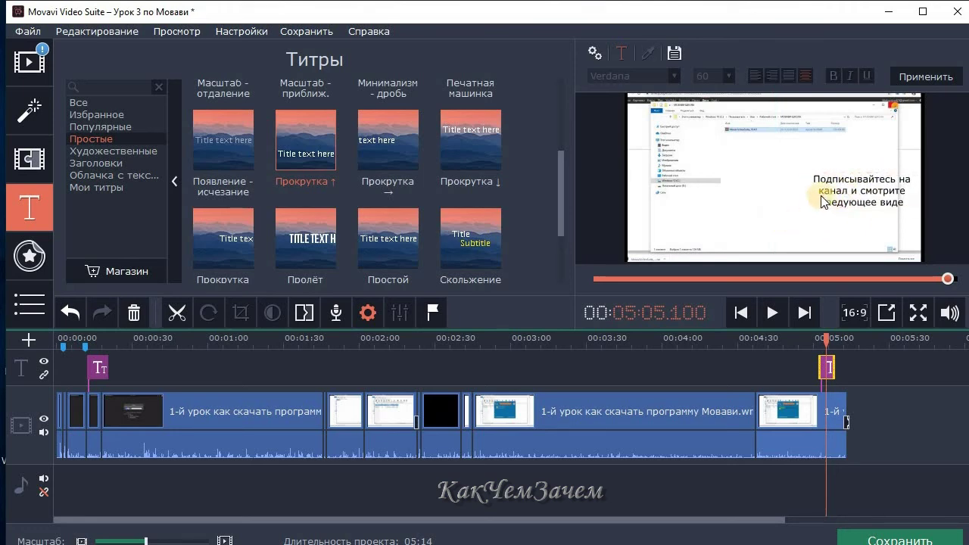
left_click(802, 194)
left_click_drag(802, 194, 865, 211)
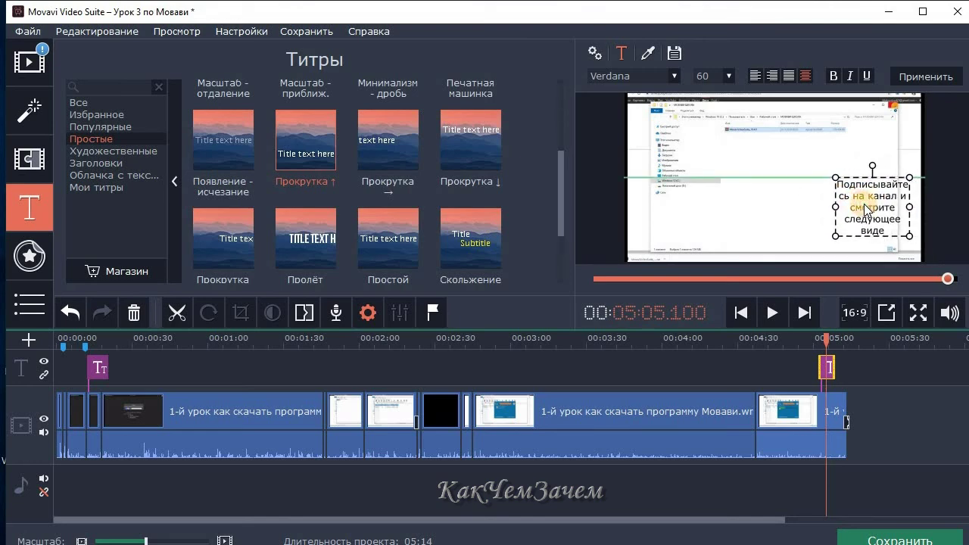
Play back the scrolling title from about 00:05:01.4 and stop at 00:05:03.761.
left_click(742, 217)
left_click(774, 312)
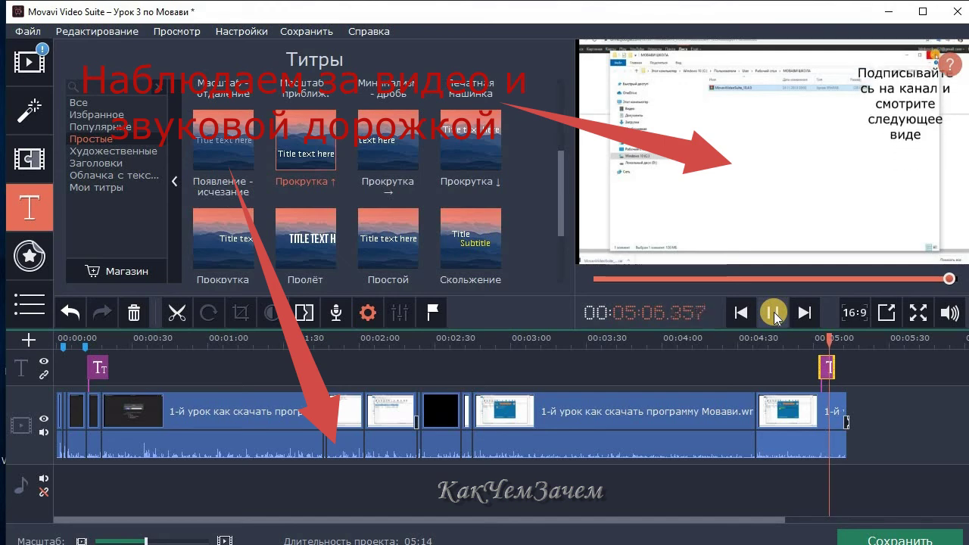
left_click(819, 345)
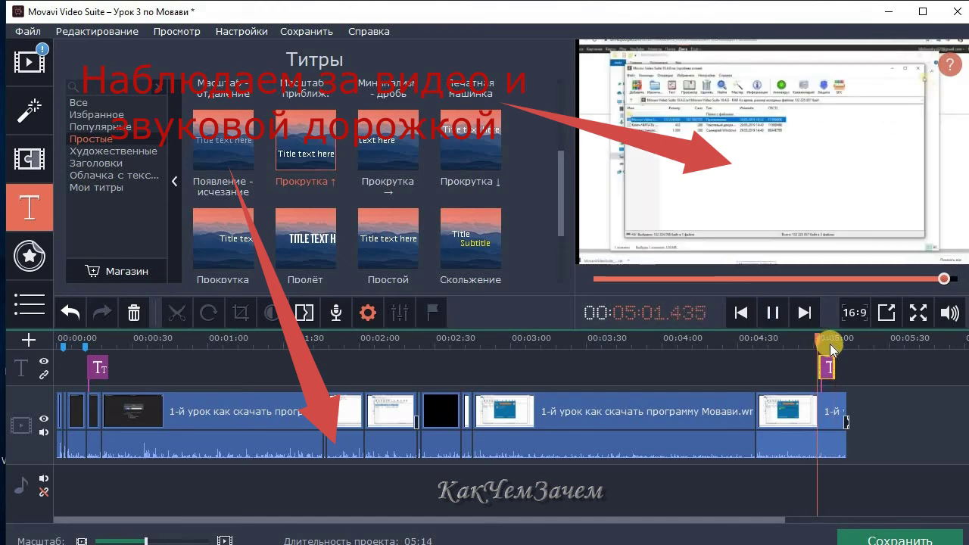
left_click(771, 310)
Widen the title's text block so "Подписывайтесь" fits on one line, and preview the title up to 00:05:05.701.
double_click(895, 227)
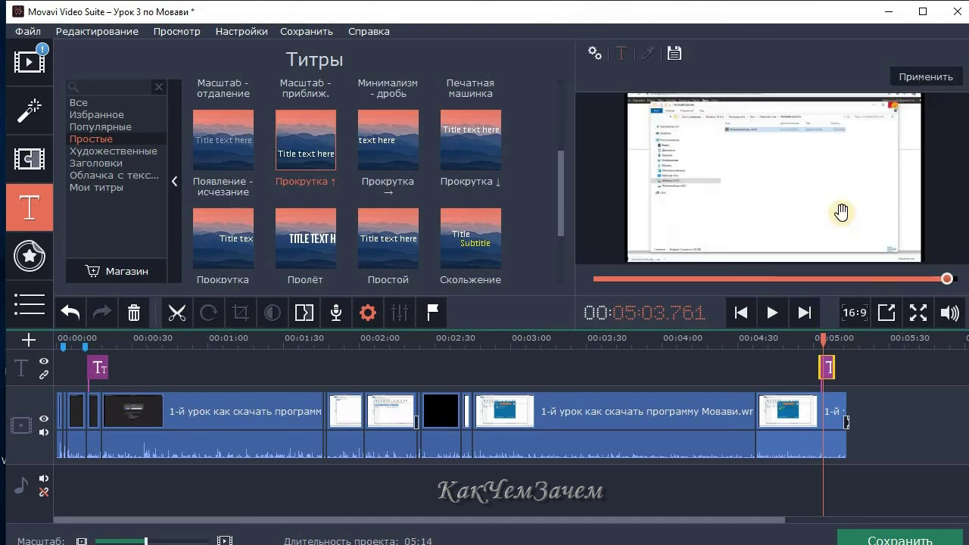
left_click_drag(834, 207, 823, 202)
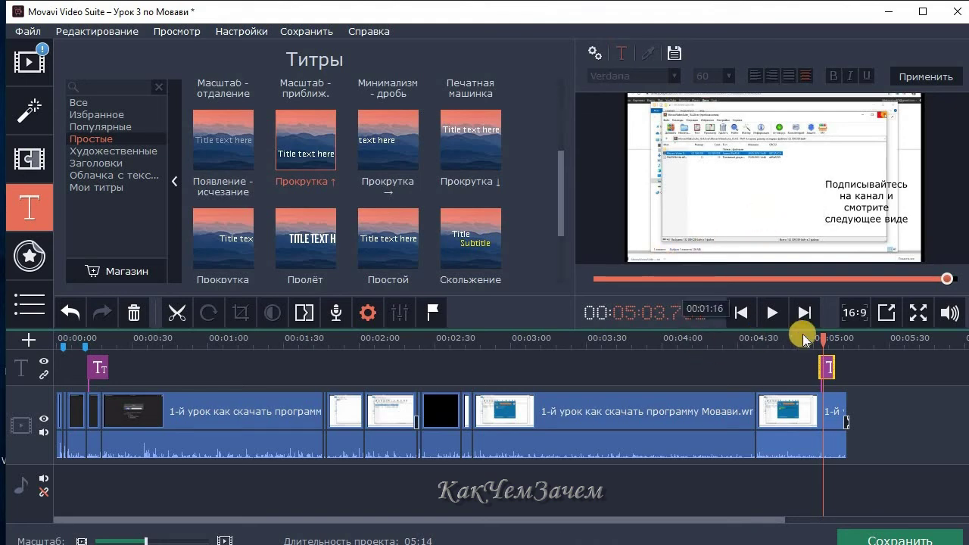
left_click(774, 311)
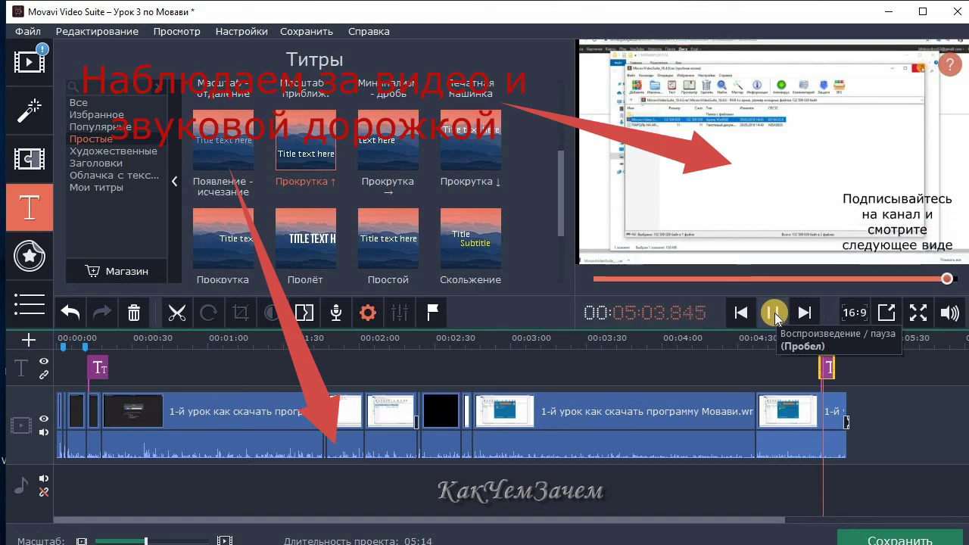
left_click(774, 312)
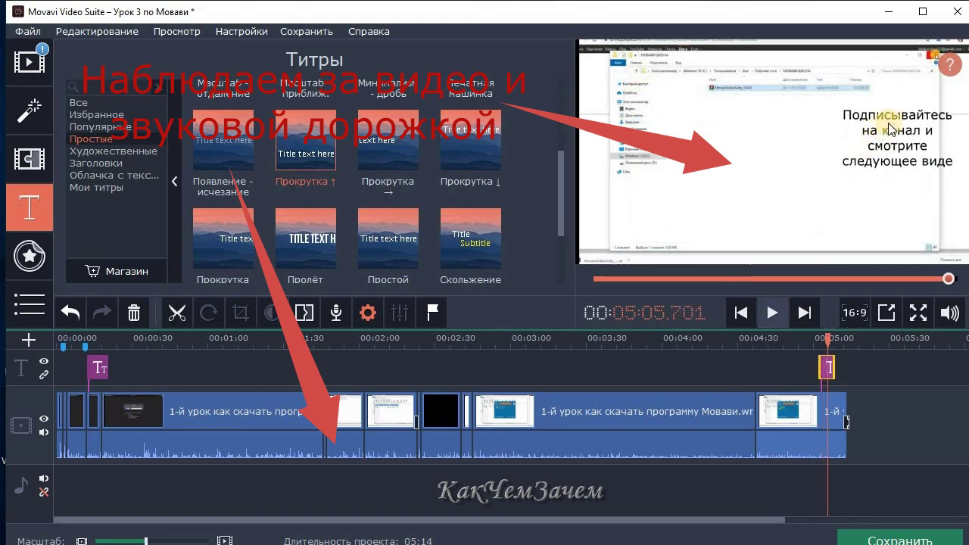
Move the title's text block slightly further right in the frame and set the playhead to 00:04:57.900.
double_click(886, 149)
left_click_drag(871, 217, 887, 198)
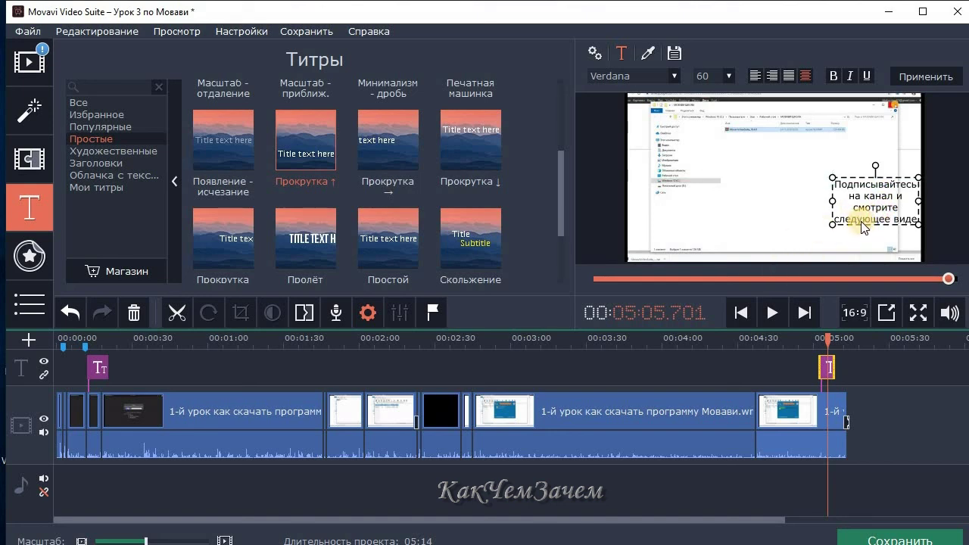
left_click(808, 338)
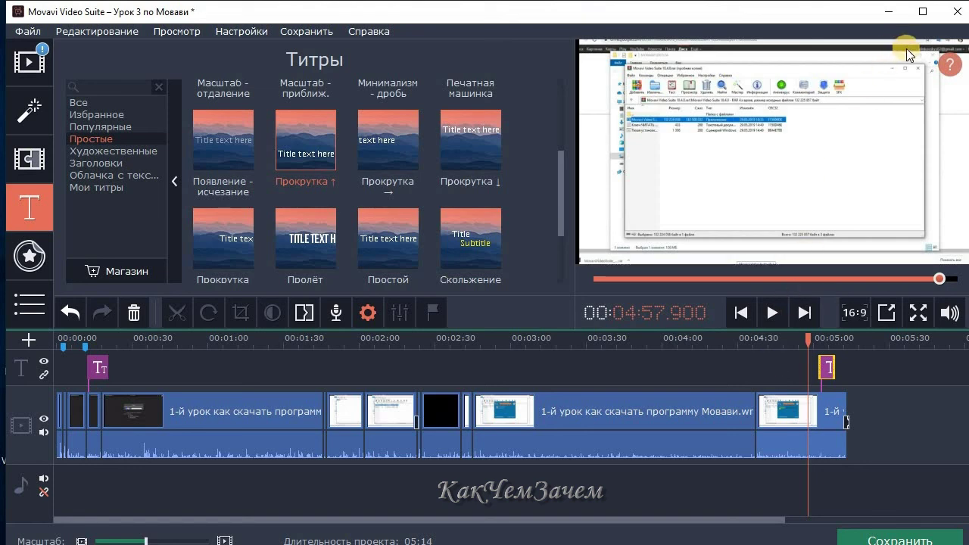
Close the video editor and exit the Movavi Video Suite 18 launcher.
left_click(956, 17)
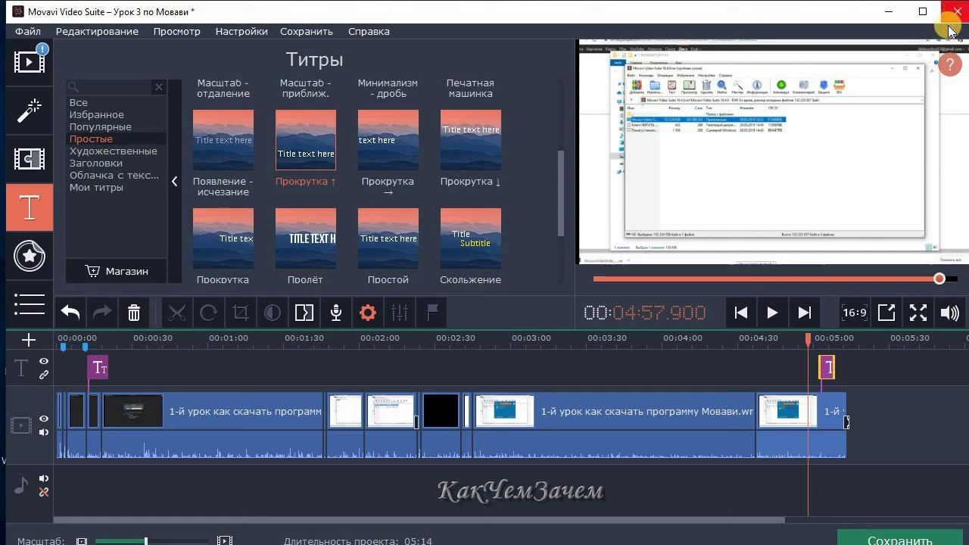
left_click(457, 311)
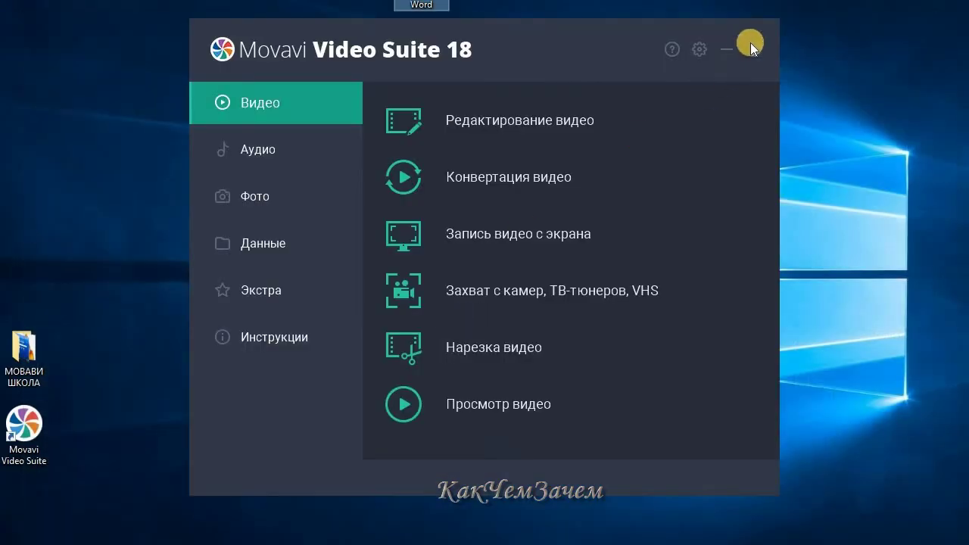
left_click(752, 49)
left_click(476, 349)
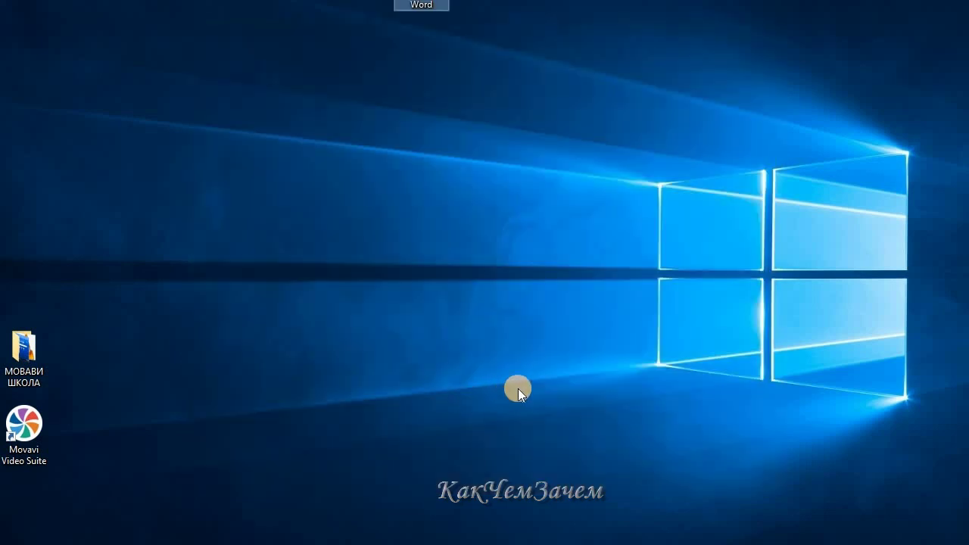